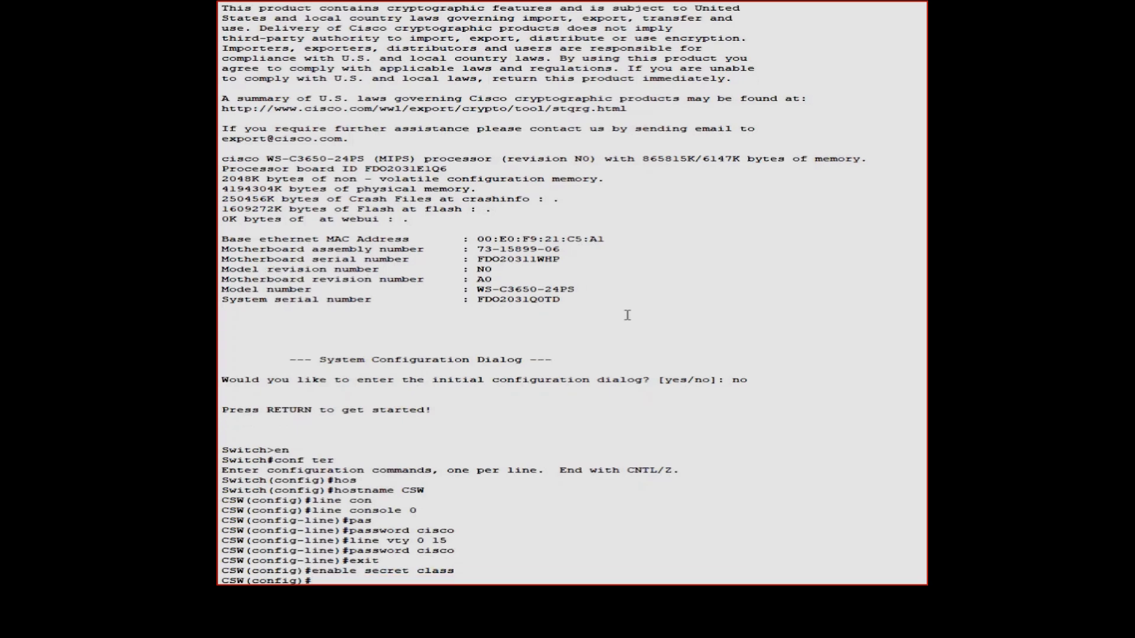
Set the VTP domain to CAMPUS, make the switch a VTP server, and set a VTP password
{"action": "key", "text": "Tab"}
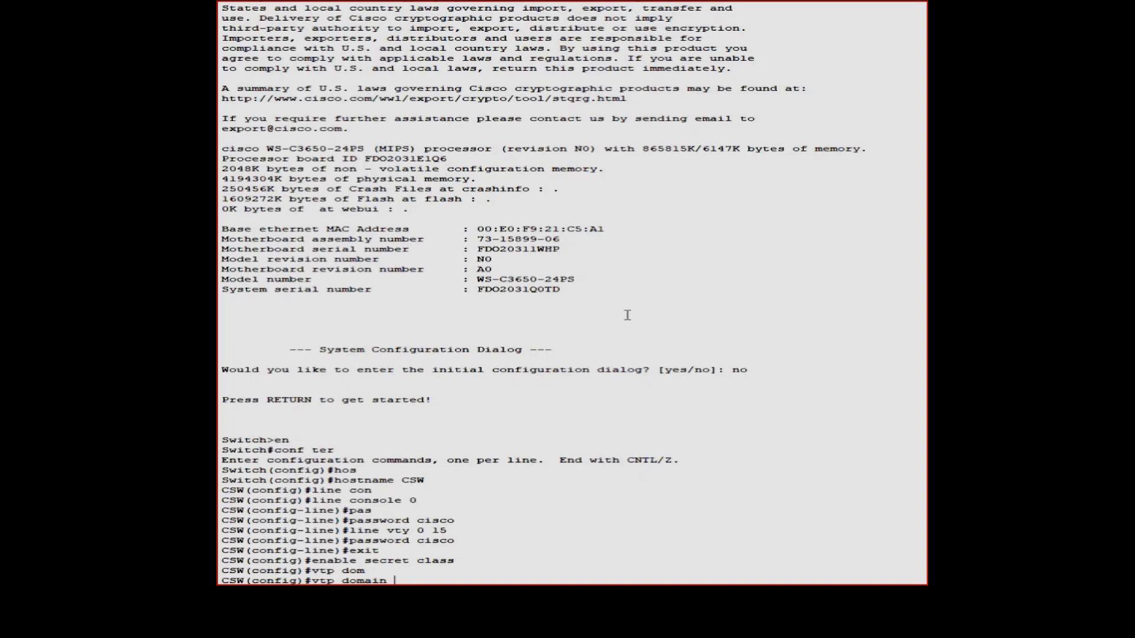
{"action": "key", "text": "Return"}
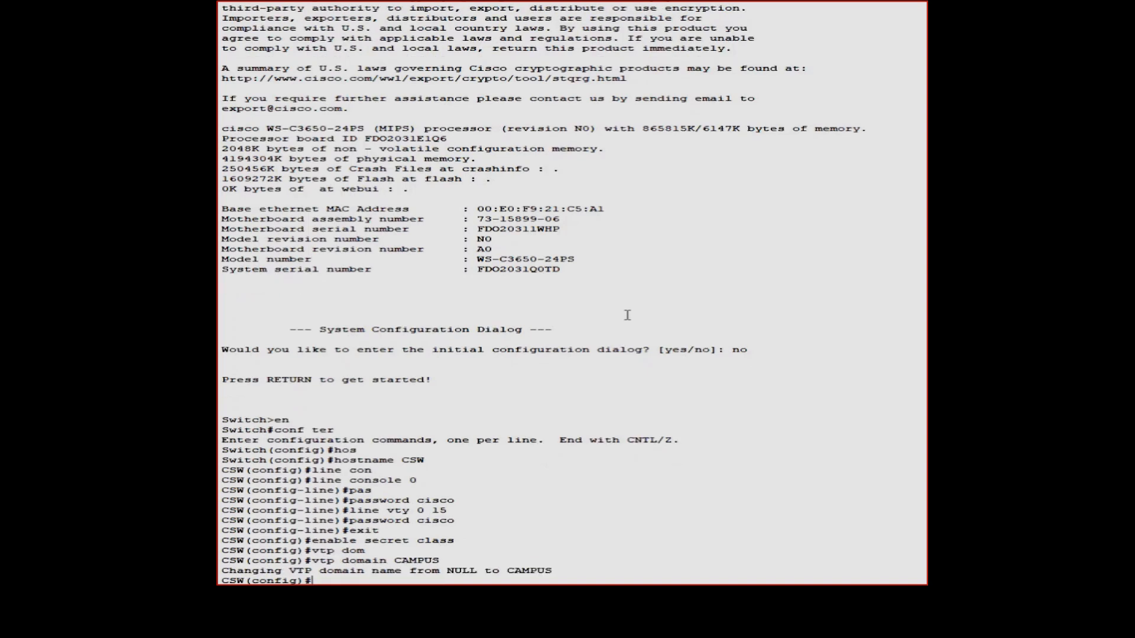
{"action": "key", "text": "Return"}
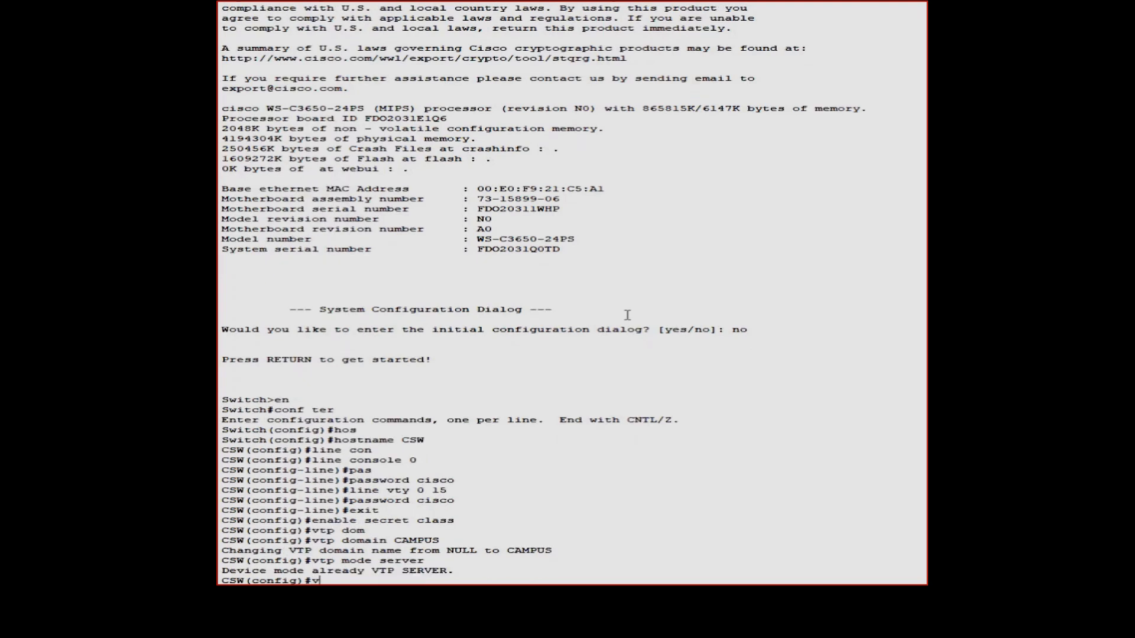
{"action": "key", "text": "Tab"}
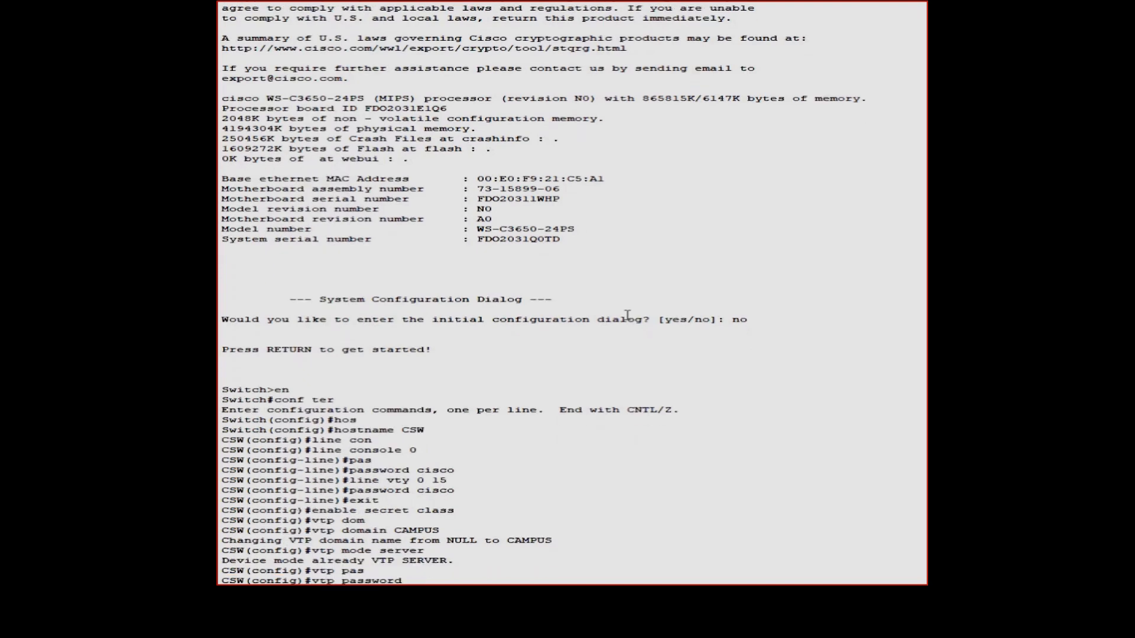
{"action": "key", "text": "Return"}
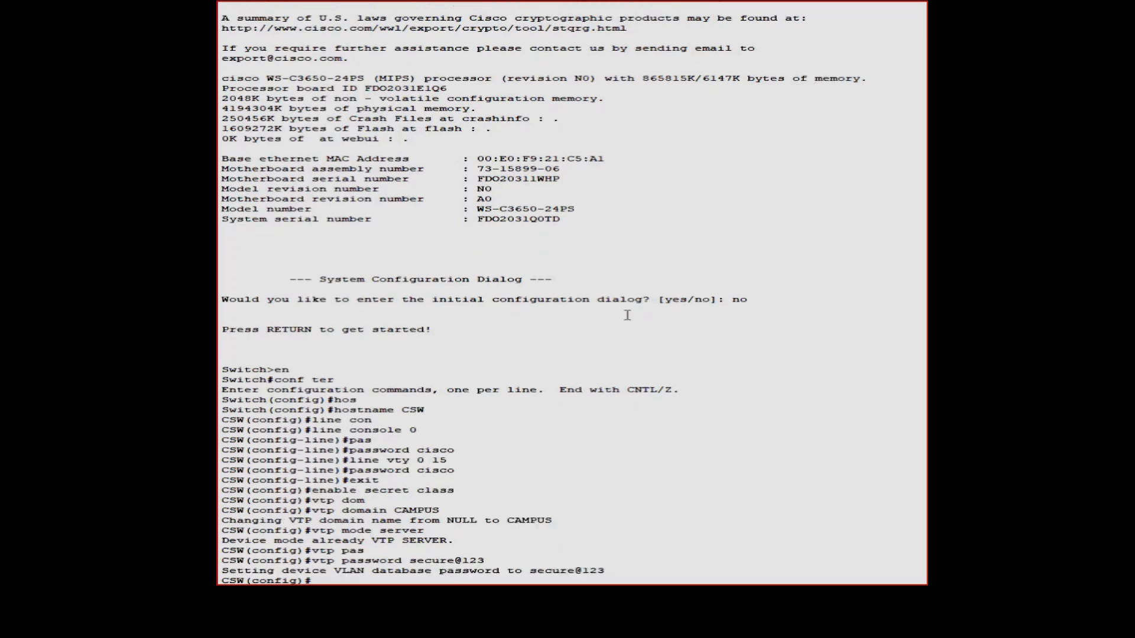
Create VLAN 10 and start typing its name
{"action": "type", "text": "vle"}
{"action": "key", "text": "BackSpace"}
{"action": "key", "text": "BackSpace"}
{"action": "key", "text": "BackSpace"}
{"action": "type", "text": "vlan 10"}
{"action": "key", "text": "Return"}
{"action": "type", "text": "vlan name "}
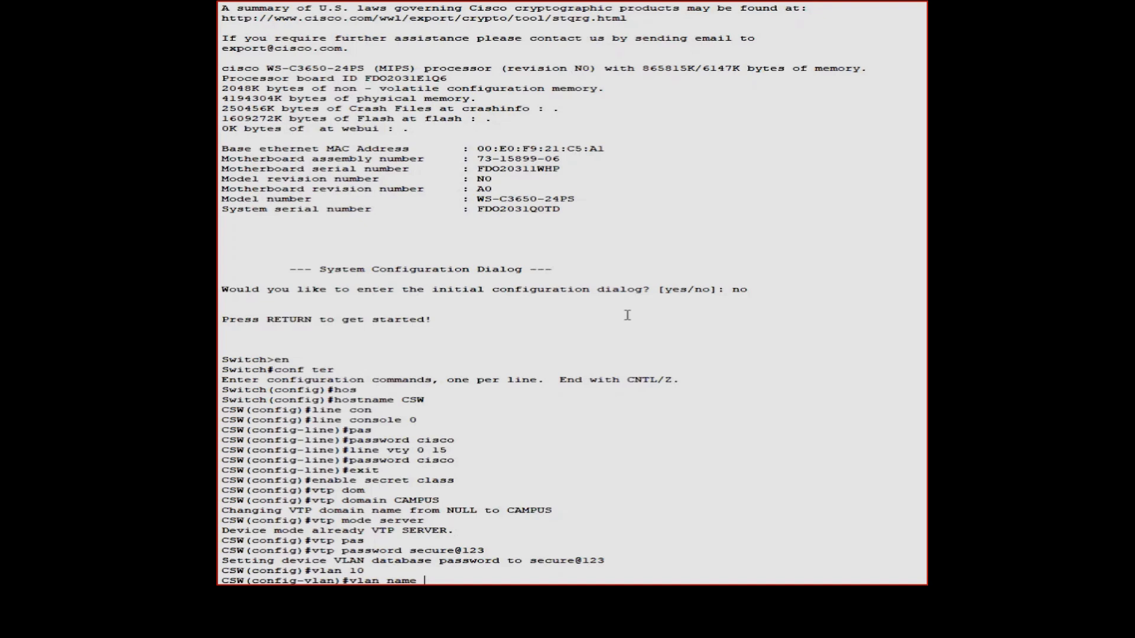
{"action": "type", "text": "ADMIN"}
Name VLAN 10 ADMIN, correcting the mistyped name command
{"action": "key", "text": "Return"}
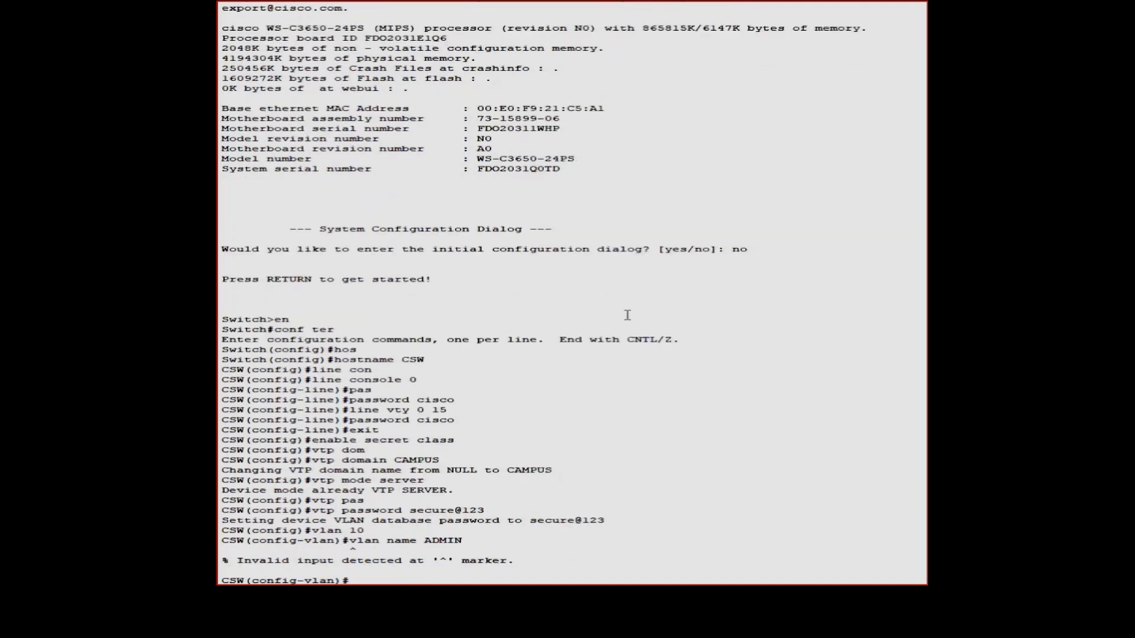
{"action": "key", "text": "Up"}
{"action": "key", "text": "BackSpace"}
{"action": "key", "text": "BackSpace"}
{"action": "key", "text": "BackSpace"}
{"action": "key", "text": "BackSpace"}
{"action": "key", "text": "BackSpace"}
{"action": "key", "text": "BackSpace"}
{"action": "key", "text": "BackSpace"}
{"action": "key", "text": "BackSpace"}
{"action": "key", "text": "BackSpace"}
{"action": "key", "text": "BackSpace"}
{"action": "key", "text": "BackSpace"}
{"action": "key", "text": "BackSpace"}
{"action": "key", "text": "BackSpace"}
{"action": "key", "text": "BackSpace"}
{"action": "key", "text": "BackSpace"}
{"action": "type", "text": "name ADMIN"}
{"action": "key", "text": "Return"}
Create VLAN 20 and name it FACULTY
{"action": "key", "text": "Up"}
{"action": "key", "text": "Up"}
{"action": "key", "text": "Up"}
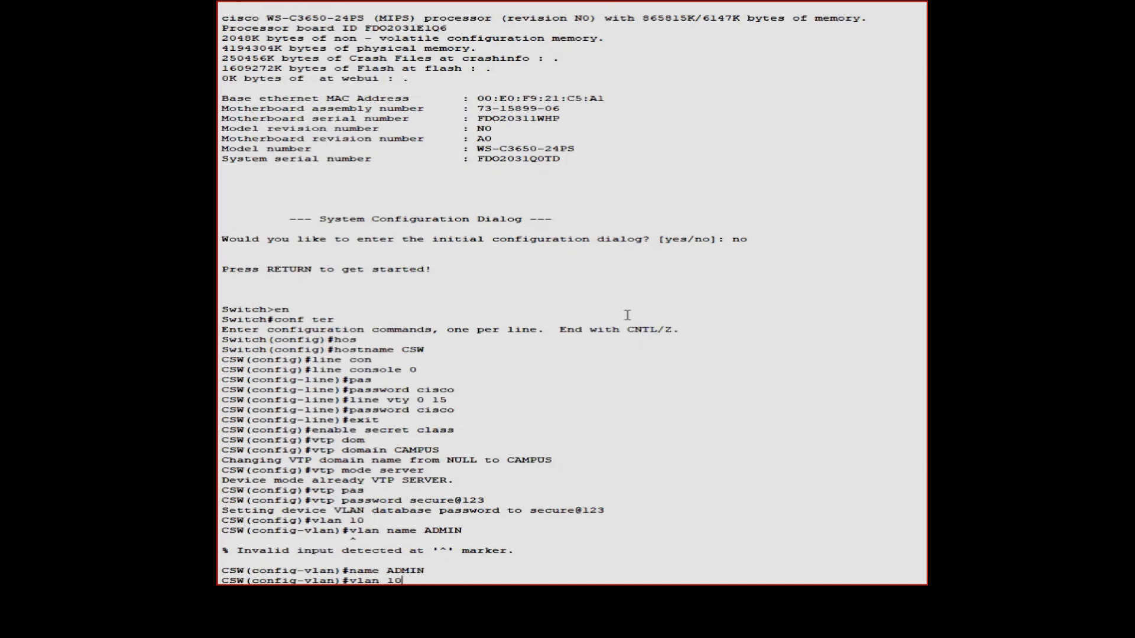
{"action": "key", "text": "BackSpace"}
{"action": "key", "text": "BackSpace"}
{"action": "type", "text": "2"}
{"action": "key", "text": "Return"}
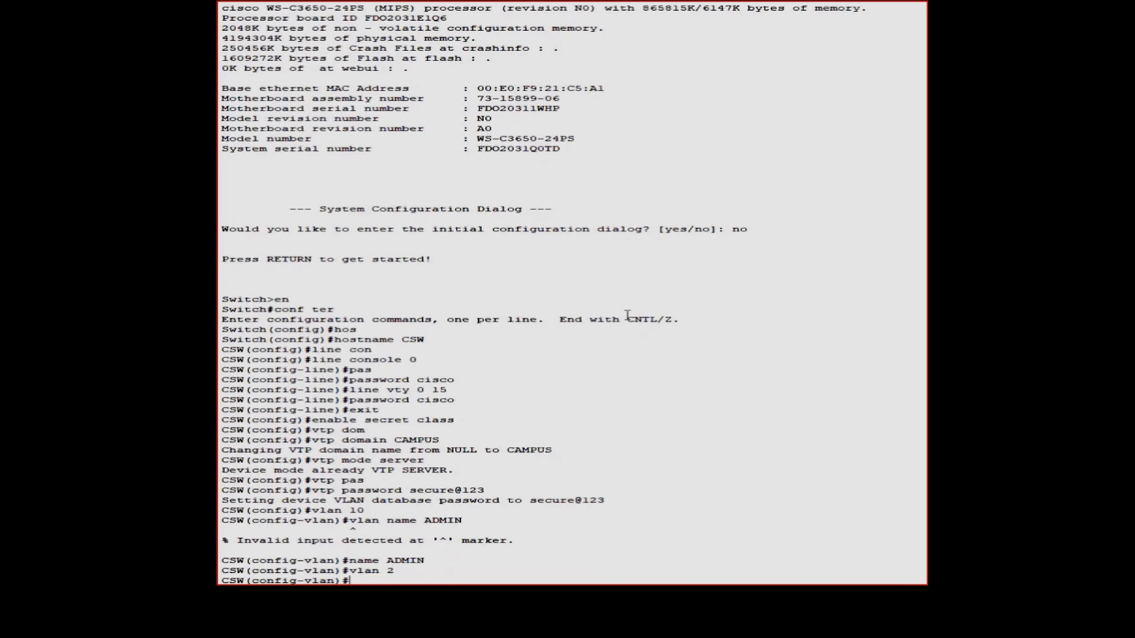
{"action": "key", "text": "Up"}
{"action": "type", "text": "0"}
{"action": "key", "text": "Return"}
{"action": "key", "text": "Up"}
{"action": "key", "text": "Up"}
{"action": "key", "text": "Up"}
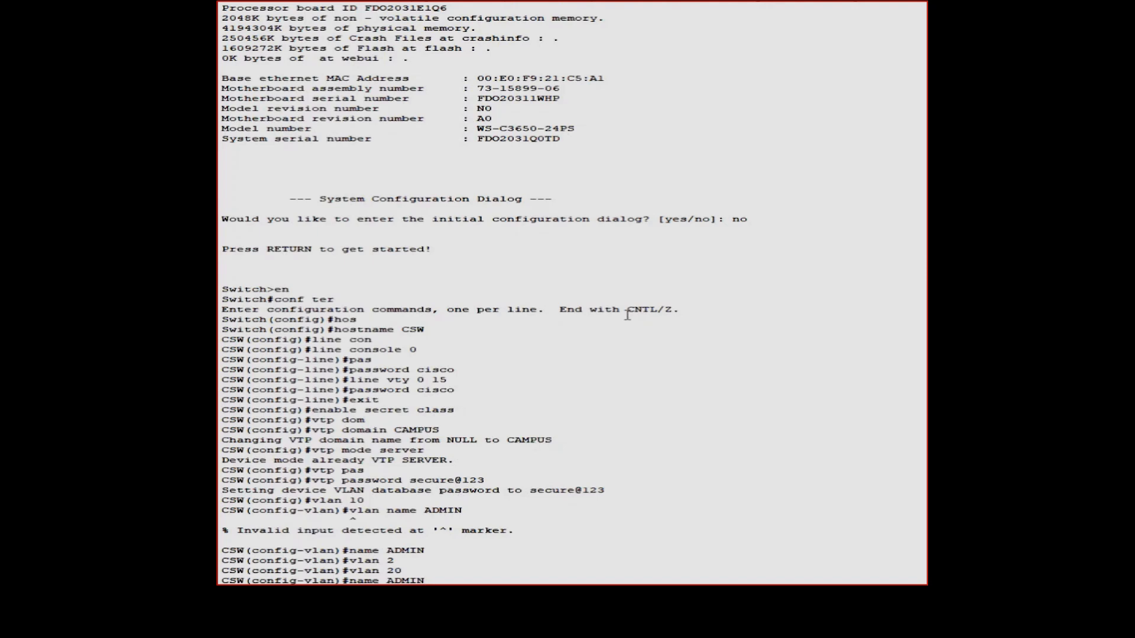
{"action": "key", "text": "BackSpace"}
{"action": "key", "text": "BackSpace"}
{"action": "key", "text": "BackSpace"}
{"action": "key", "text": "BackSpace"}
{"action": "key", "text": "BackSpace"}
{"action": "type", "text": "FACULK"}
{"action": "key", "text": "BackSpace"}
{"action": "type", "text": "TY"}
{"action": "key", "text": "Return"}
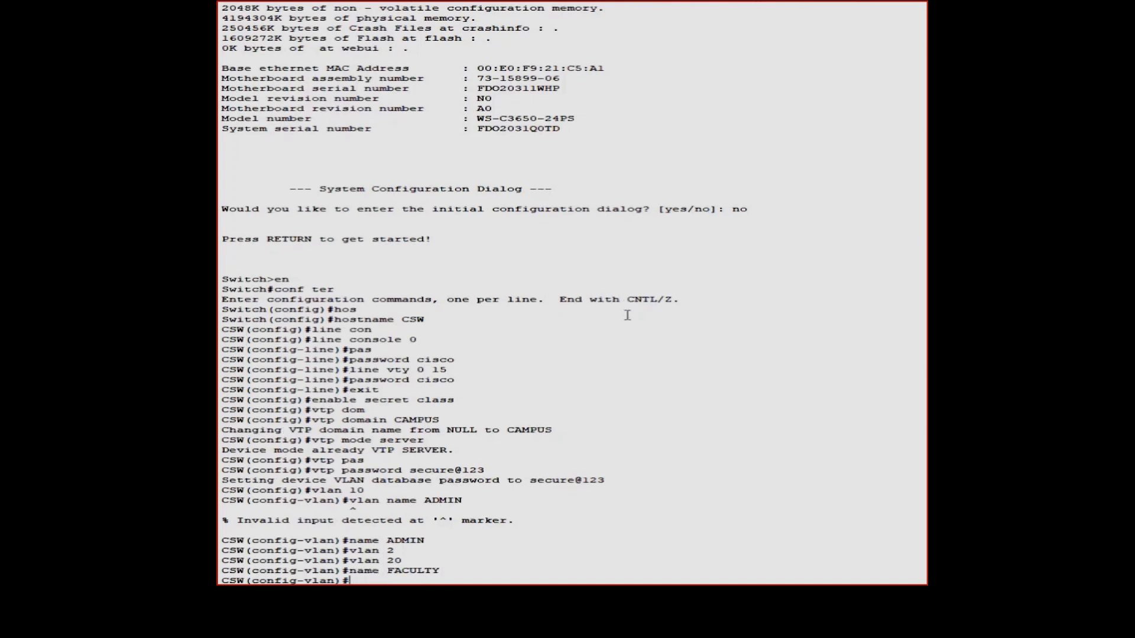
Create VLAN 30 named STUDENT
{"action": "key", "text": "Up"}
{"action": "key", "text": "Up"}
{"action": "key", "text": "BackSpace"}
{"action": "key", "text": "BackSpace"}
{"action": "type", "text": "30"}
{"action": "key", "text": "Return"}
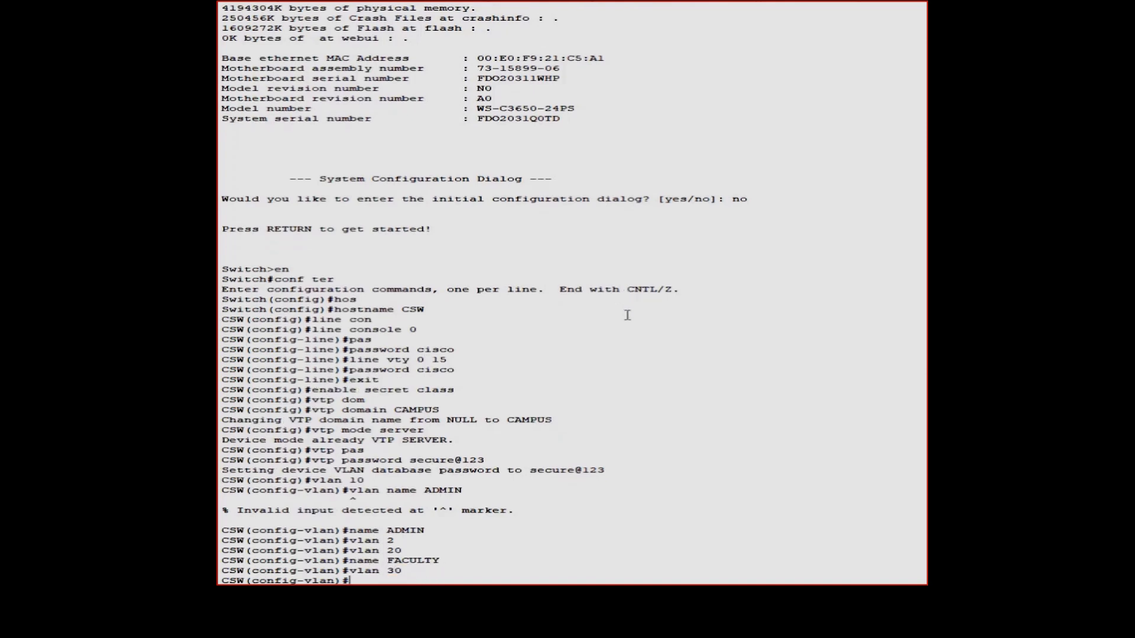
{"action": "key", "text": "Up"}
{"action": "key", "text": "Up"}
{"action": "key", "text": "BackSpace"}
{"action": "key", "text": "BackSpace"}
{"action": "key", "text": "BackSpace"}
{"action": "key", "text": "BackSpace"}
{"action": "key", "text": "BackSpace"}
{"action": "key", "text": "BackSpace"}
{"action": "type", "text": "STUDENT"}
{"action": "key", "text": "Return"}
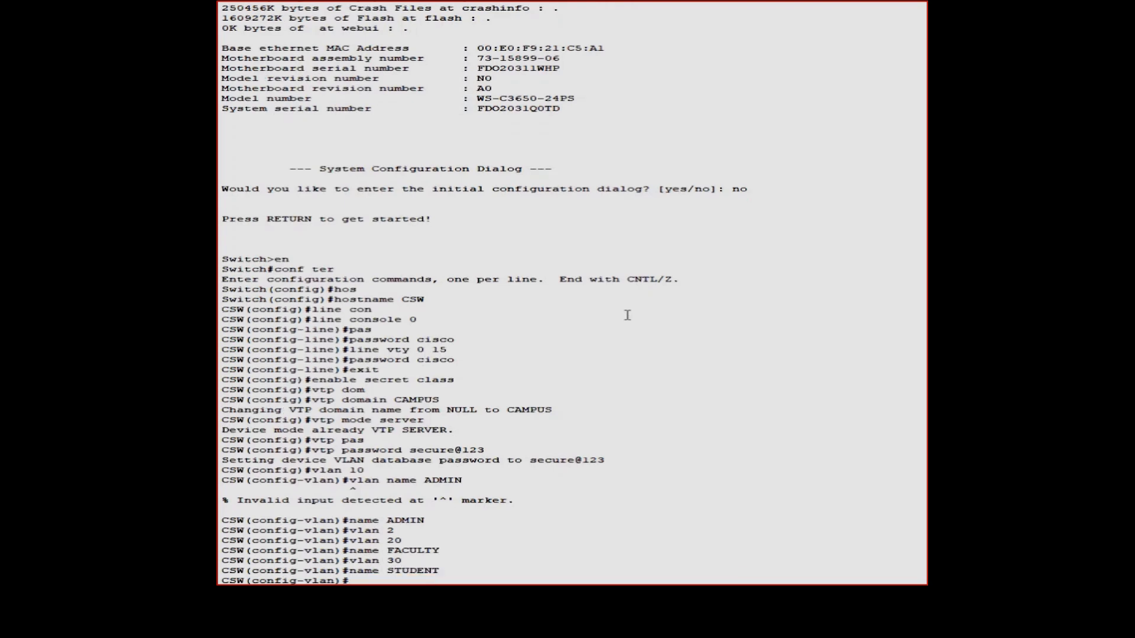
Create VLAN 40 named LAB1
{"action": "key", "text": "Up"}
{"action": "key", "text": "Up"}
{"action": "key", "text": "BackSpace"}
{"action": "key", "text": "BackSpace"}
{"action": "type", "text": "40"}
{"action": "key", "text": "Return"}
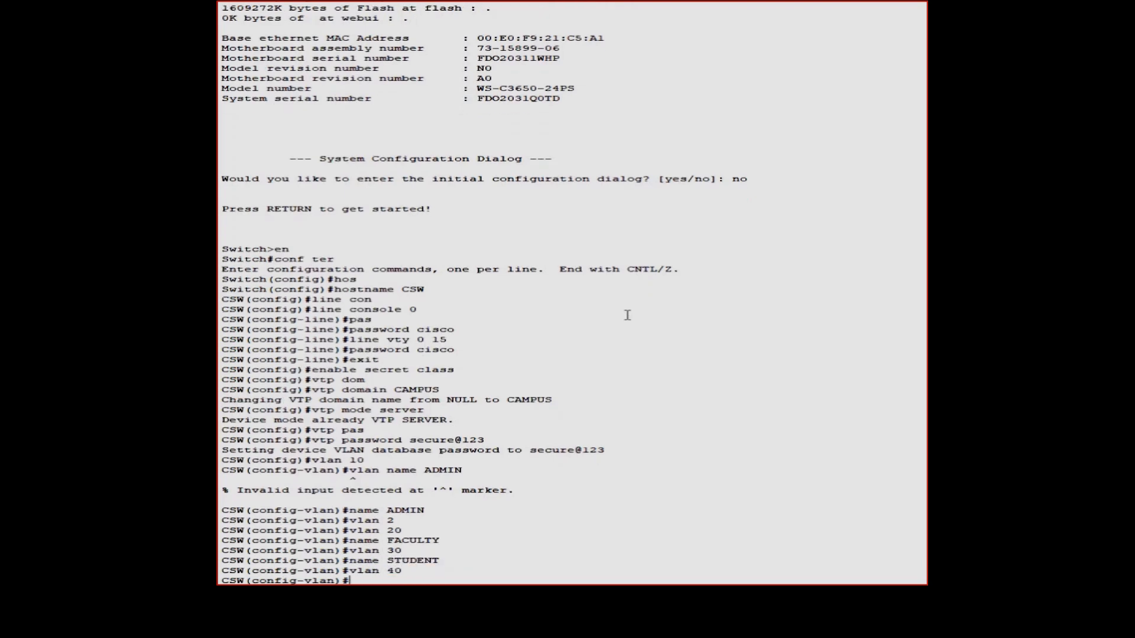
{"action": "key", "text": "Up"}
{"action": "key", "text": "Up"}
{"action": "key", "text": "BackSpace"}
{"action": "key", "text": "BackSpace"}
{"action": "key", "text": "BackSpace"}
{"action": "key", "text": "BackSpace"}
{"action": "key", "text": "BackSpace"}
{"action": "key", "text": "BackSpace"}
{"action": "type", "text": "LAB1"}
{"action": "key", "text": "Return"}
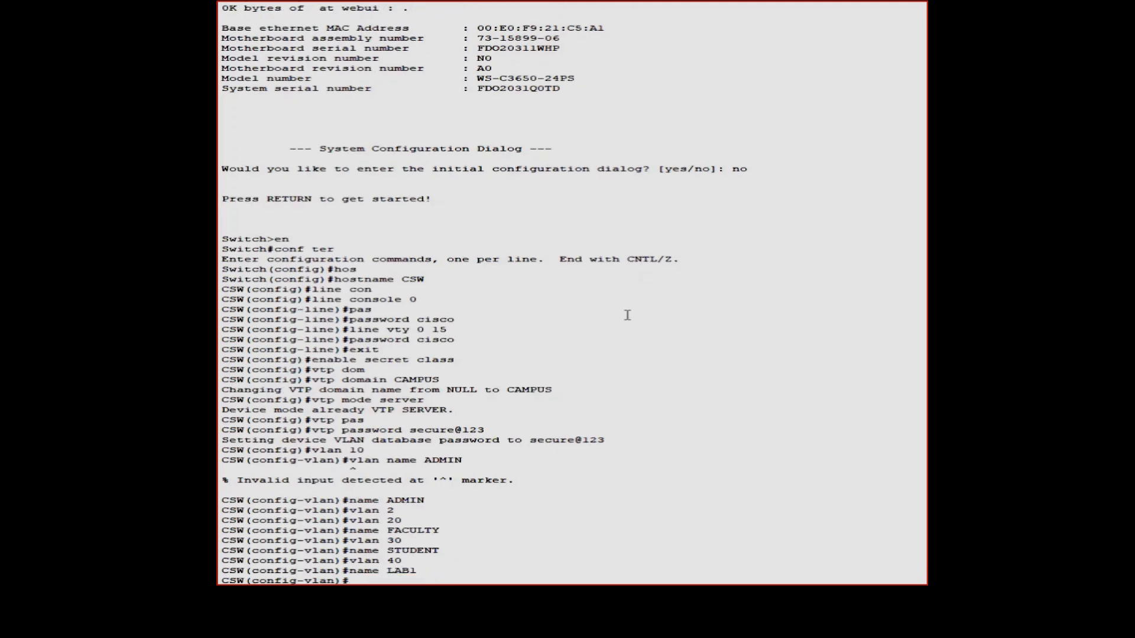
Create VLAN 50 named LAB2, then create VLAN 60
{"action": "key", "text": "Up"}
{"action": "key", "text": "Up"}
{"action": "key", "text": "BackSpace"}
{"action": "key", "text": "BackSpace"}
{"action": "type", "text": "50"}
{"action": "key", "text": "Return"}
{"action": "key", "text": "Up"}
{"action": "key", "text": "Up"}
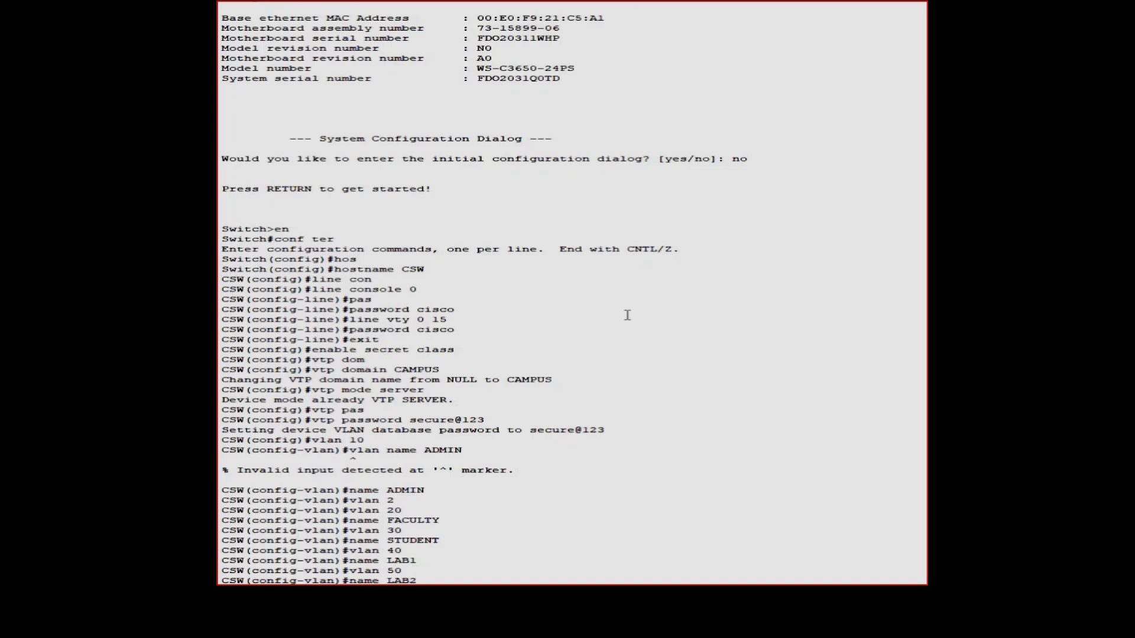
{"action": "key", "text": "Return"}
{"action": "key", "text": "Up"}
{"action": "key", "text": "Up"}
{"action": "key", "text": "BackSpace"}
{"action": "key", "text": "BackSpace"}
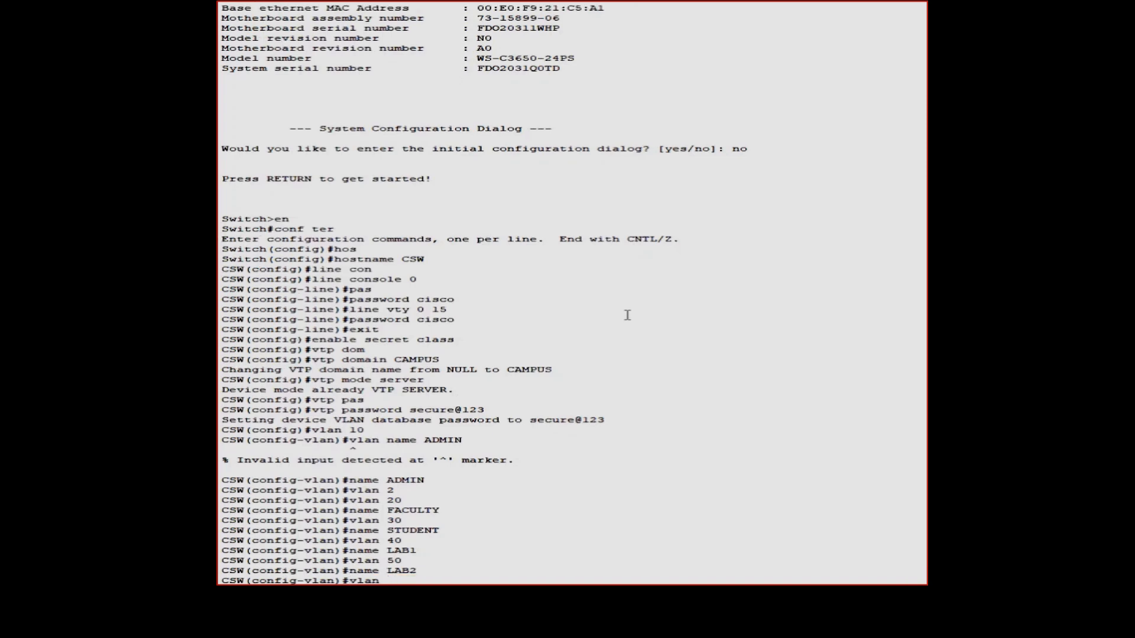
{"action": "type", "text": "60"}
{"action": "key", "text": "Return"}
{"action": "key", "text": "Up"}
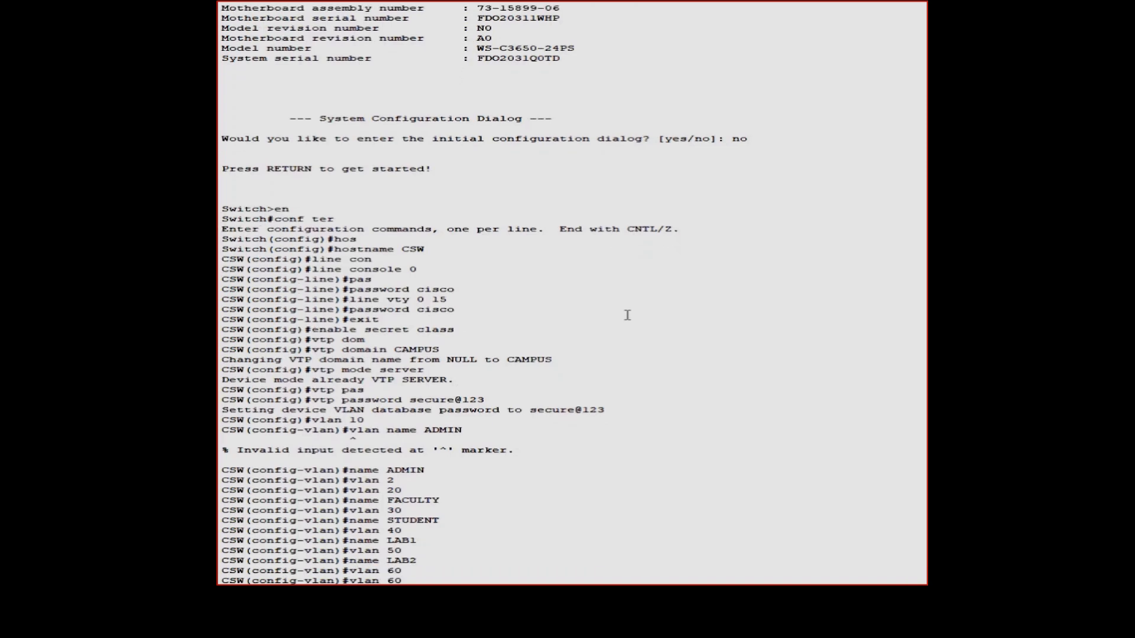
{"action": "key", "text": "BackSpace"}
{"action": "key", "text": "BackSpace"}
{"action": "key", "text": "BackSpace"}
{"action": "key", "text": "BackSpace"}
{"action": "key", "text": "BackSpace"}
{"action": "key", "text": "BackSpace"}
{"action": "key", "text": "BackSpace"}
Name VLAN 60 LIBRARY, then create VLAN 70 named STAFF1
{"action": "type", "text": "name LIBRARY"}
{"action": "key", "text": "Return"}
{"action": "key", "text": "Up"}
{"action": "key", "text": "Up"}
{"action": "key", "text": "BackSpace"}
{"action": "key", "text": "BackSpace"}
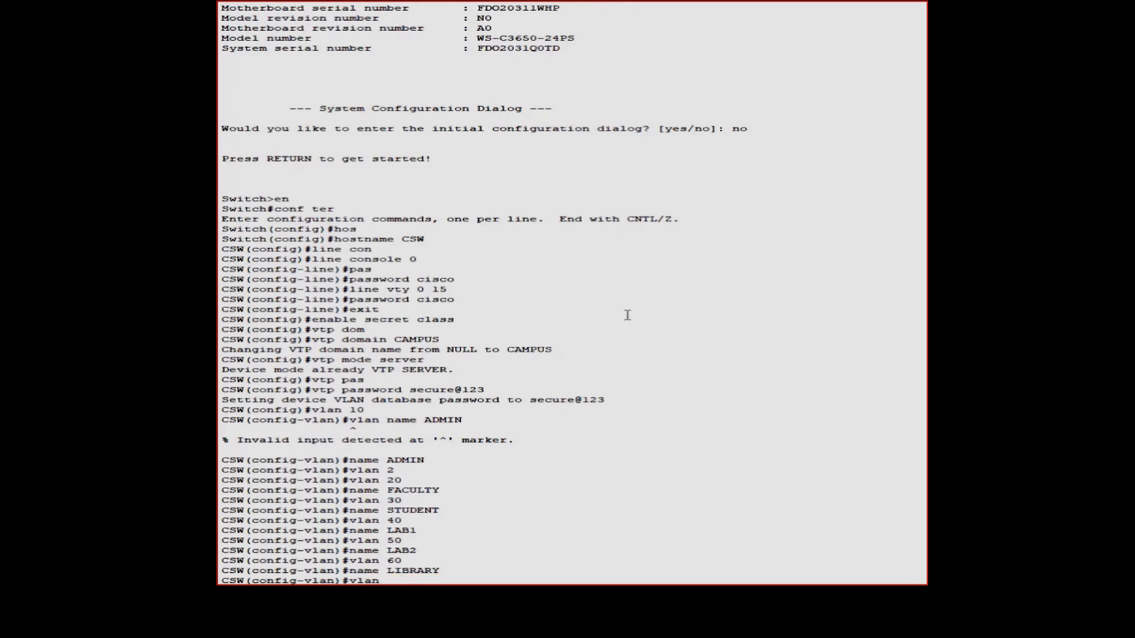
{"action": "type", "text": "70"}
{"action": "key", "text": "Return"}
{"action": "key", "text": "Up"}
{"action": "key", "text": "Up"}
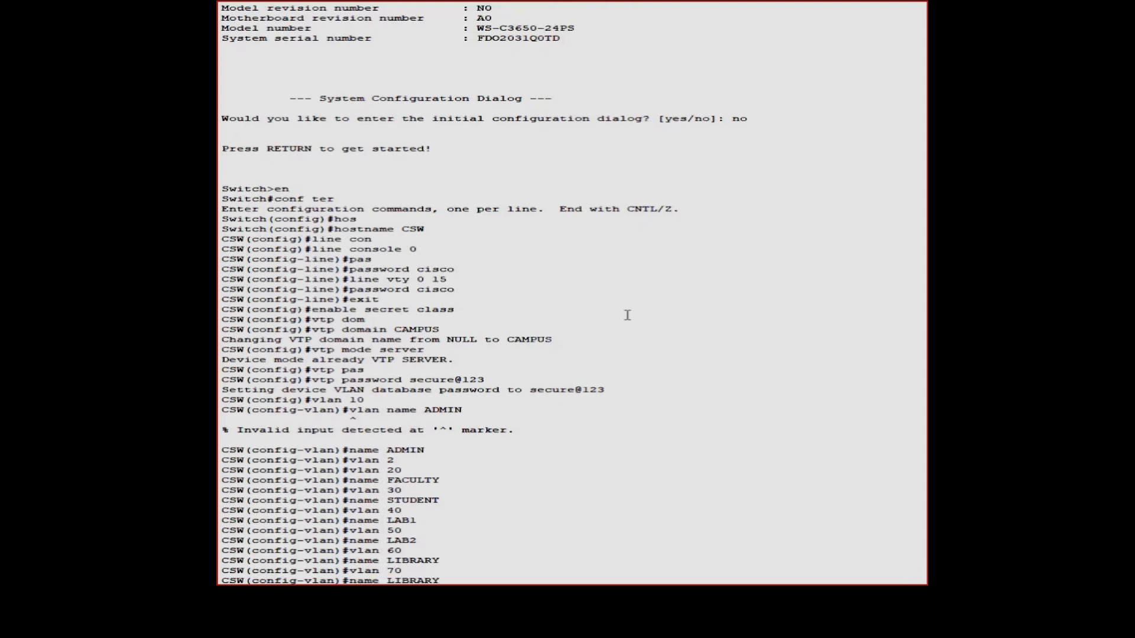
{"action": "key", "text": "BackSpace"}
{"action": "key", "text": "BackSpace"}
{"action": "key", "text": "BackSpace"}
{"action": "key", "text": "BackSpace"}
{"action": "key", "text": "BackSpace"}
{"action": "type", "text": "STAFF1"}
{"action": "key", "text": "Return"}
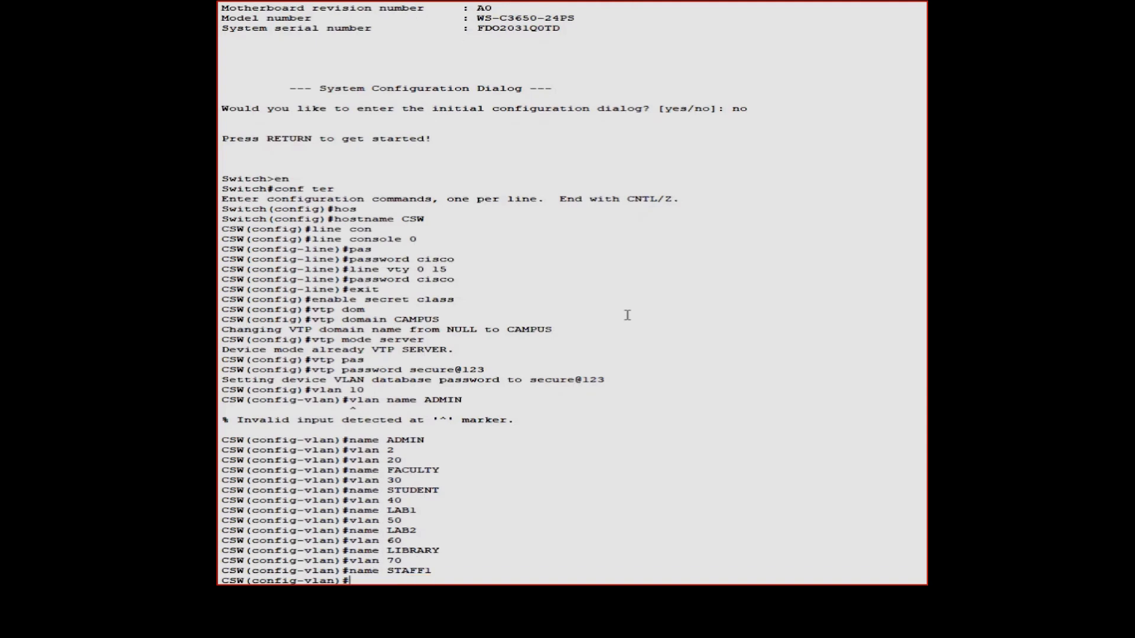
Create VLAN 80 and name it GUEST
{"action": "type", "text": "vlan 80"}
{"action": "key", "text": "Return"}
{"action": "key", "text": "Up"}
{"action": "key", "text": "Up"}
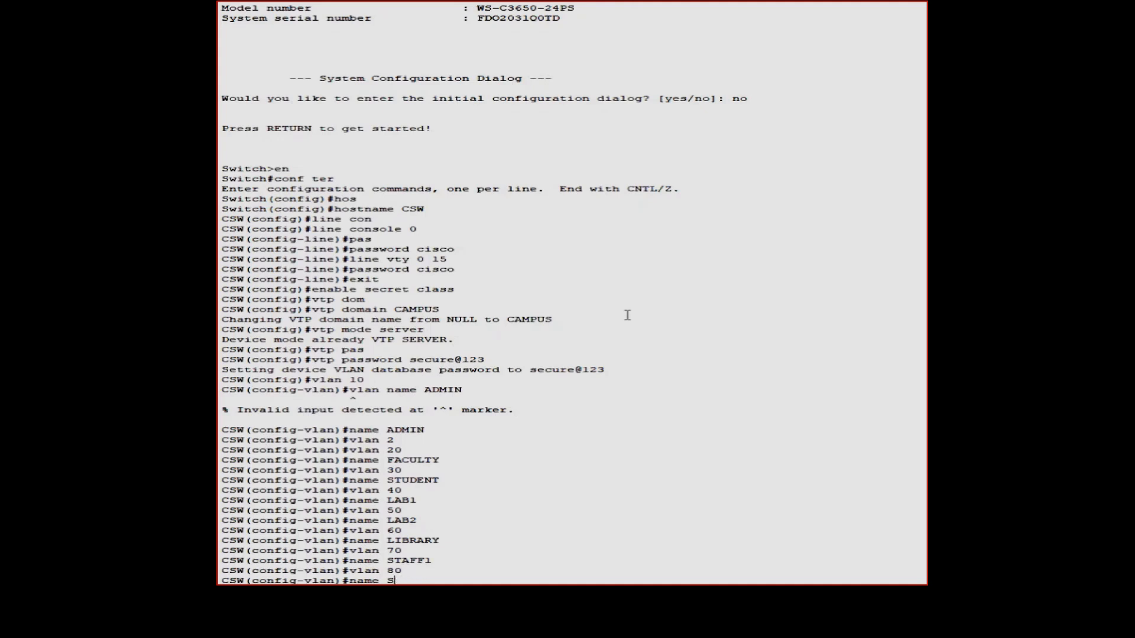
{"action": "type", "text": "GIE"}
{"action": "type", "text": "ST"}
{"action": "key", "text": "Return"}
Create VLAN 90 named SERVERS
{"action": "key", "text": "Up"}
{"action": "key", "text": "Up"}
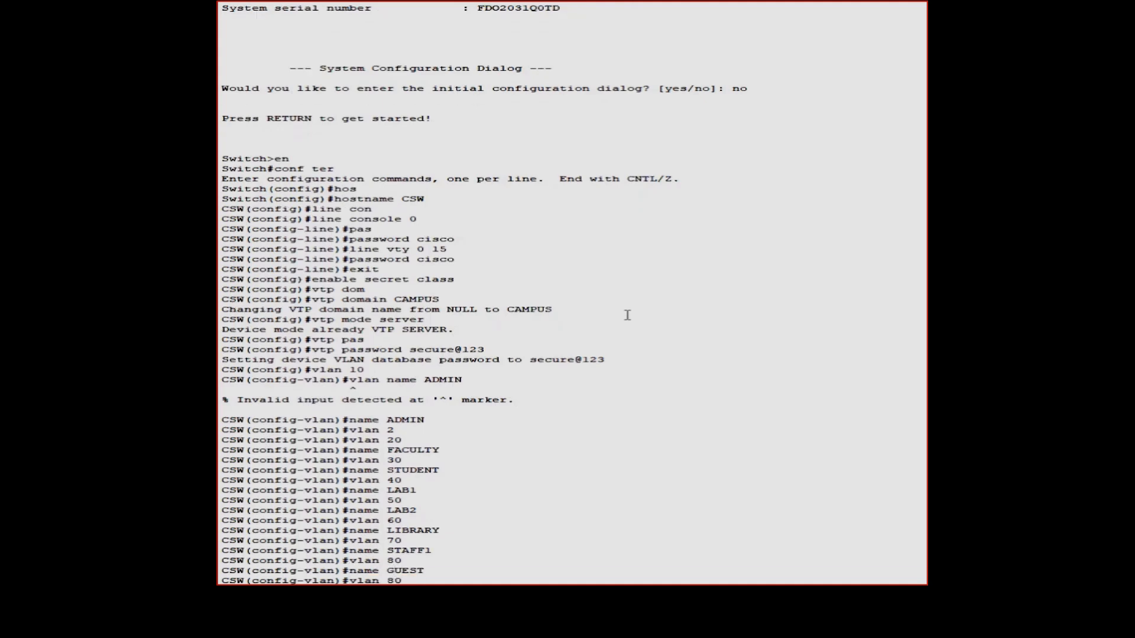
{"action": "key", "text": "BackSpace"}
{"action": "key", "text": "BackSpace"}
{"action": "type", "text": "90"}
{"action": "key", "text": "Return"}
{"action": "key", "text": "Up"}
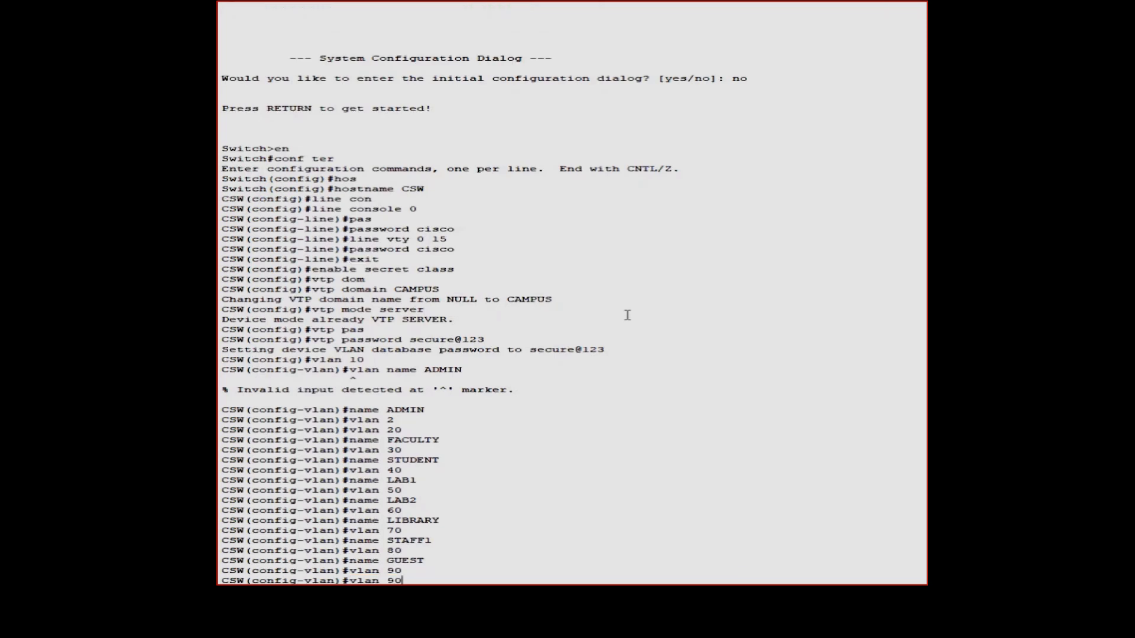
{"action": "key", "text": "Up"}
{"action": "key", "text": "BackSpace"}
{"action": "key", "text": "BackSpace"}
{"action": "key", "text": "BackSpace"}
{"action": "key", "text": "BackSpace"}
Create VLAN 100, leaving it unnamed for now
{"action": "key", "text": "BackSpace"}
{"action": "type", "text": "SERVERS"}
{"action": "key", "text": "Return"}
{"action": "key", "text": "Up"}
{"action": "key", "text": "Up"}
{"action": "key", "text": "BackSpace"}
{"action": "key", "text": "BackSpace"}
{"action": "type", "text": "10"}
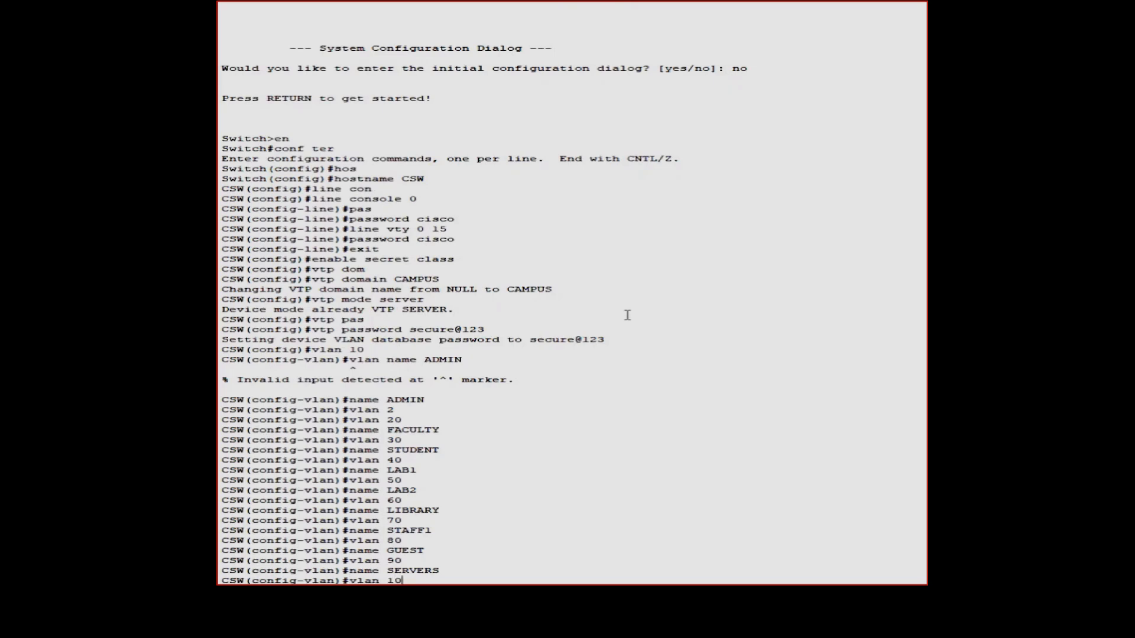
{"action": "type", "text": "0"}
{"action": "key", "text": "Return"}
{"action": "key", "text": "Up"}
{"action": "key", "text": "Up"}
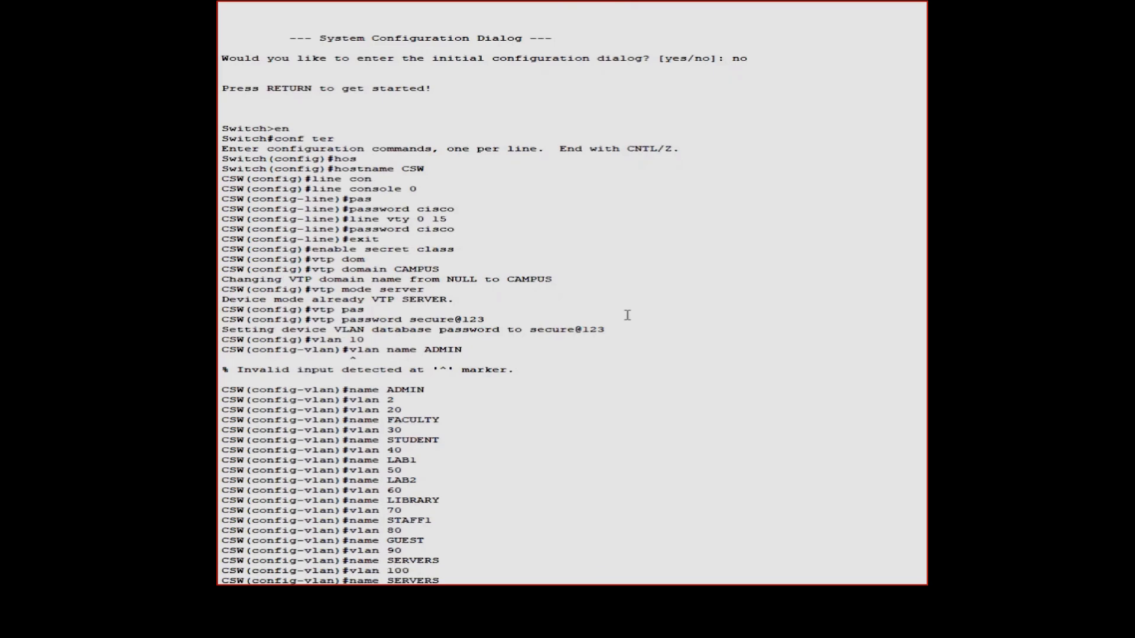
{"action": "key", "text": "BackSpace"}
{"action": "key", "text": "BackSpace"}
{"action": "key", "text": "BackSpace"}
{"action": "key", "text": "BackSpace"}
{"action": "key", "text": "BackSpace"}
{"action": "key", "text": "BackSpace"}
{"action": "key", "text": "BackSpace"}
Name VLAN 100 SECURITY and create VLAN 110 named VOIP
{"action": "left_click", "coordinate": [652, 521]}
{"action": "type", "text": "s"}
{"action": "key", "text": "BackSpace"}
{"action": "type", "text": "SECURITY"}
{"action": "key", "text": "Return"}
{"action": "type", "text": "vlan 100"}
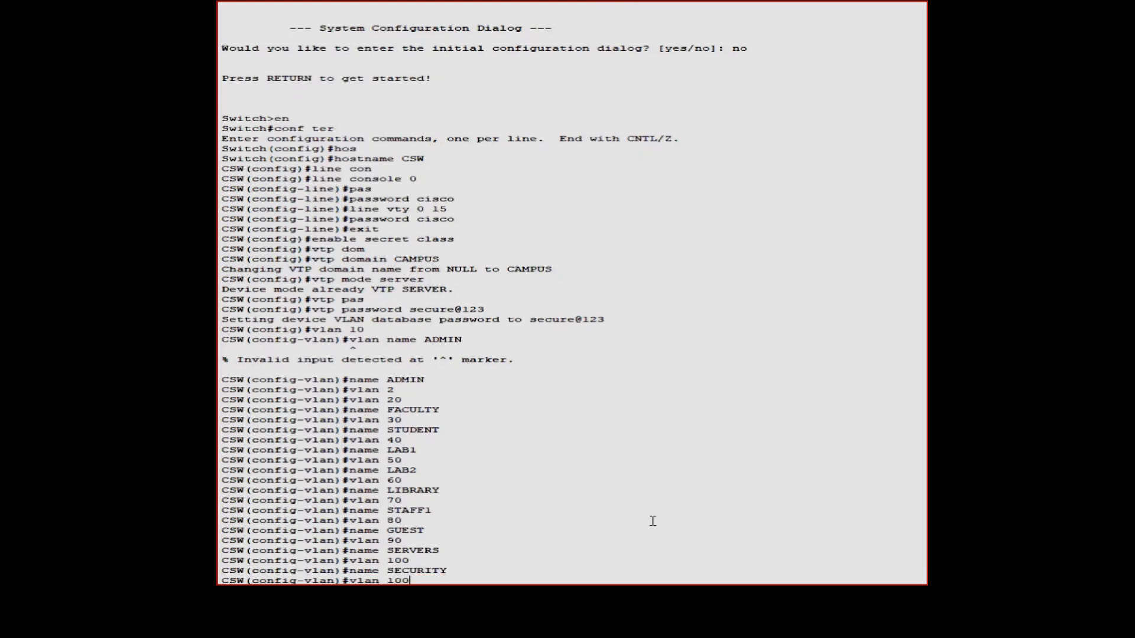
{"action": "key", "text": "BackSpace"}
{"action": "key", "text": "BackSpace"}
{"action": "type", "text": "10"}
{"action": "key", "text": "Return"}
{"action": "key", "text": "Up"}
{"action": "key", "text": "Up"}
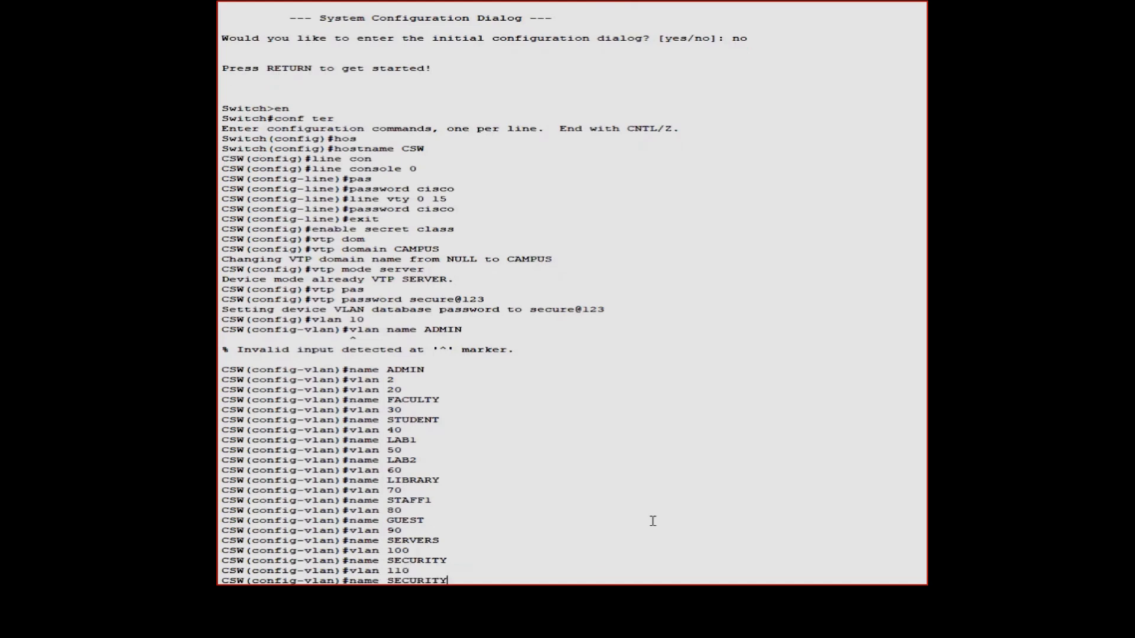
{"action": "key", "text": "BackSpace"}
{"action": "key", "text": "BackSpace"}
{"action": "key", "text": "BackSpace"}
{"action": "key", "text": "BackSpace"}
{"action": "key", "text": "BackSpace"}
{"action": "key", "text": "BackSpace"}
{"action": "key", "text": "BackSpace"}
{"action": "key", "text": "BackSpace"}
{"action": "type", "text": "VOIP"}
{"action": "key", "text": "Return"}
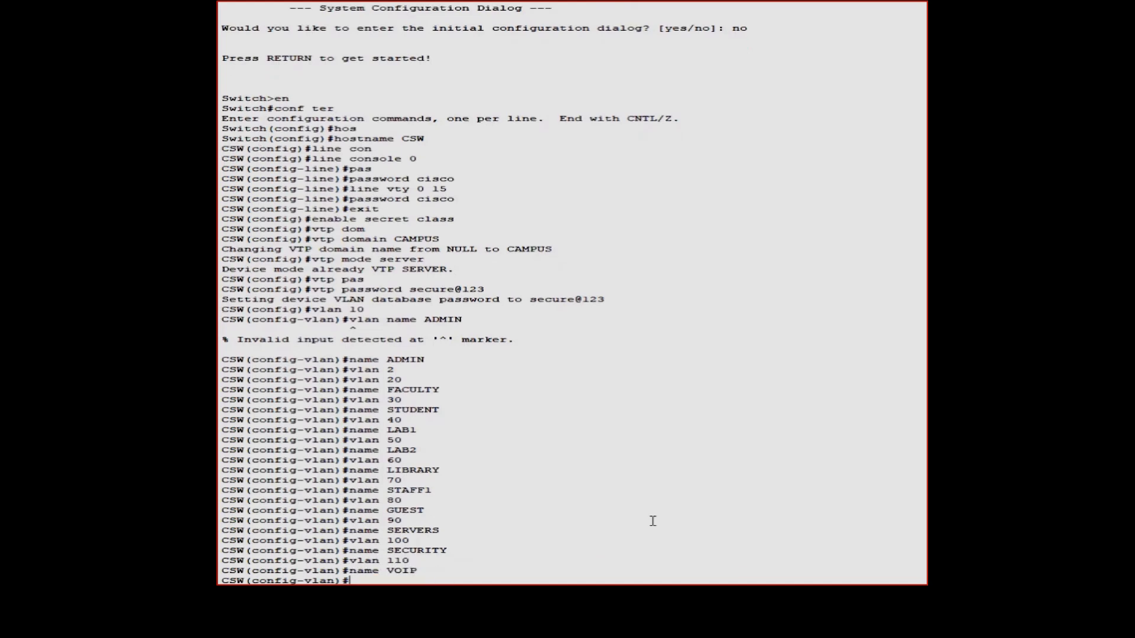
Create VLANs 120 and 130, naming them PRINTING and HVAC
{"action": "key", "text": "Up"}
{"action": "key", "text": "Up"}
{"action": "key", "text": "Return"}
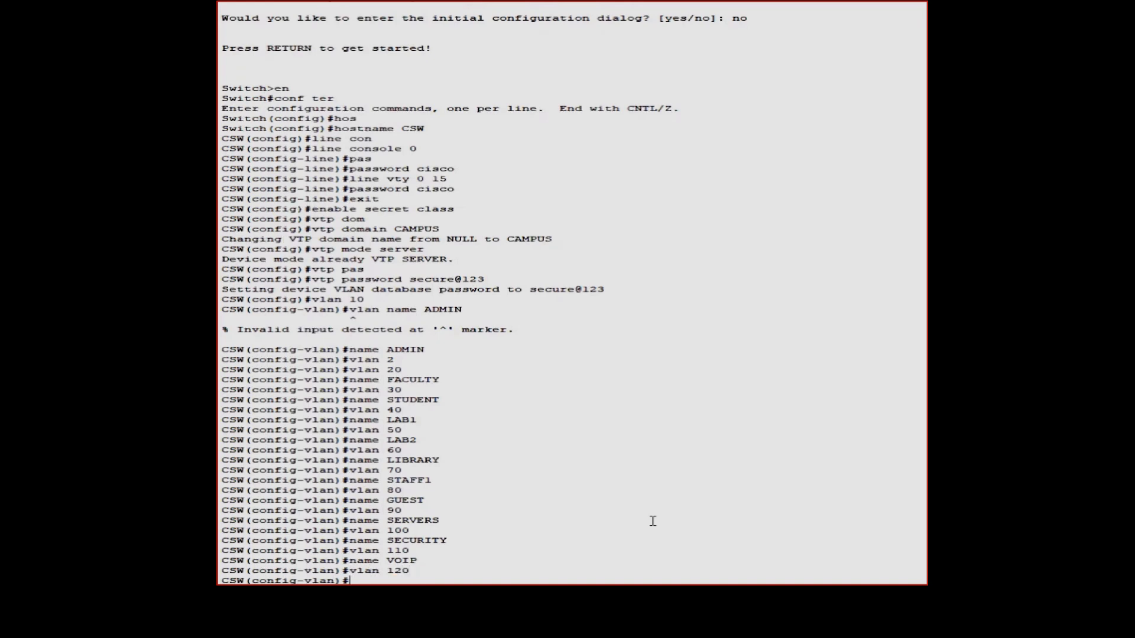
{"action": "key", "text": "Up"}
{"action": "key", "text": "Up"}
{"action": "key", "text": "BackSpace"}
{"action": "key", "text": "BackSpace"}
{"action": "key", "text": "BackSpace"}
{"action": "key", "text": "BackSpace"}
{"action": "type", "text": "PRINTING"}
{"action": "key", "text": "Return"}
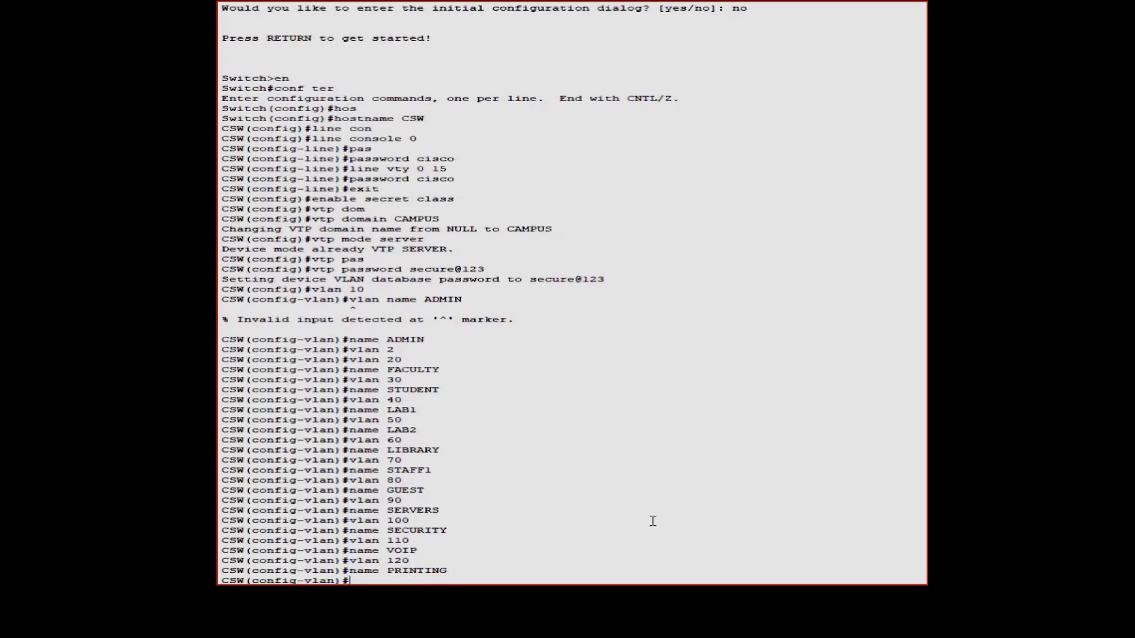
{"action": "key", "text": "Up"}
{"action": "key", "text": "Up"}
{"action": "type", "text": "30"}
{"action": "key", "text": "Return"}
{"action": "key", "text": "Up"}
Create VLANs 140 and 150 named GUEST2 and MGMT, then exit VLAN configuration
{"action": "key", "text": "Up"}
{"action": "key", "text": "BackSpace"}
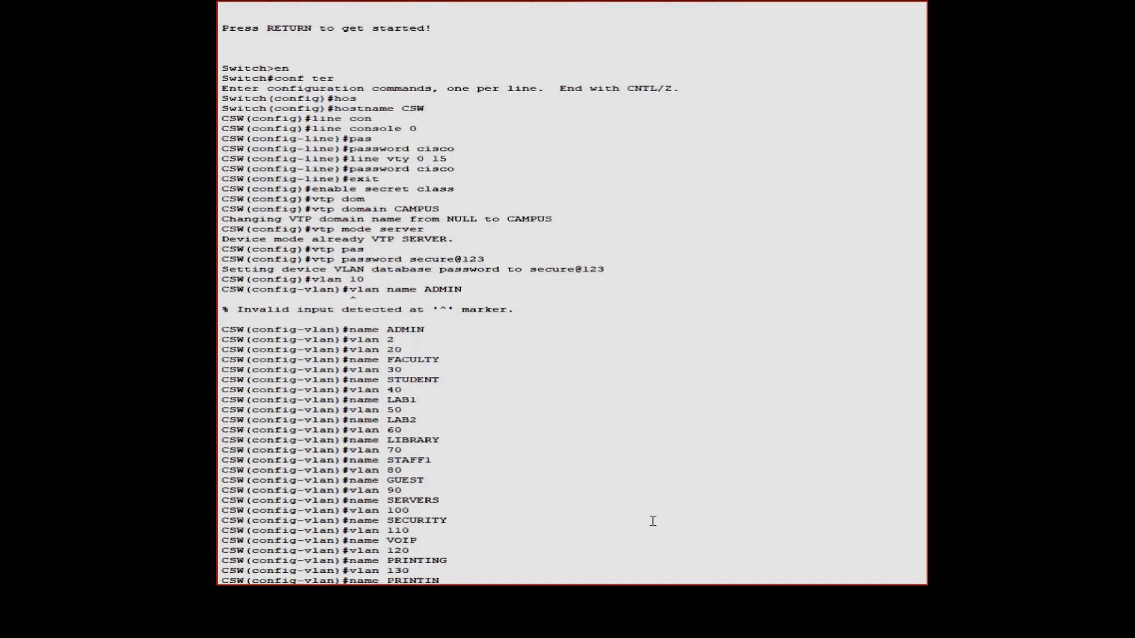
{"action": "key", "text": "BackSpace"}
{"action": "key", "text": "BackSpace"}
{"action": "key", "text": "BackSpace"}
{"action": "key", "text": "BackSpace"}
{"action": "key", "text": "BackSpace"}
{"action": "type", "text": "HVAC"}
{"action": "key", "text": "Return"}
{"action": "key", "text": "Up"}
{"action": "key", "text": "Up"}
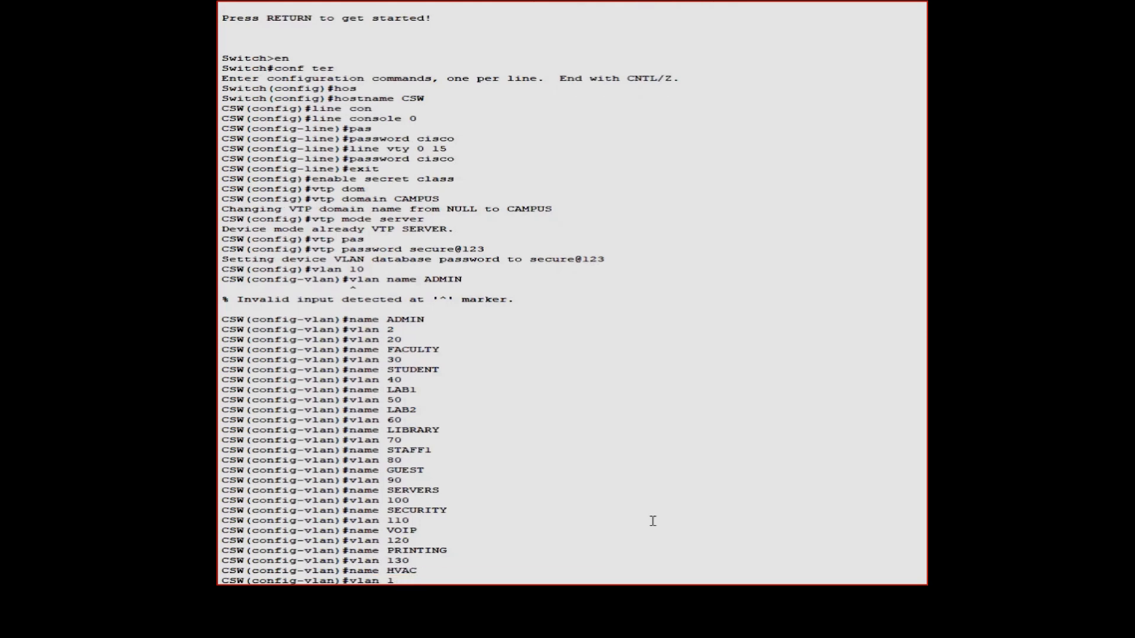
{"action": "key", "text": "Return"}
{"action": "key", "text": "Up"}
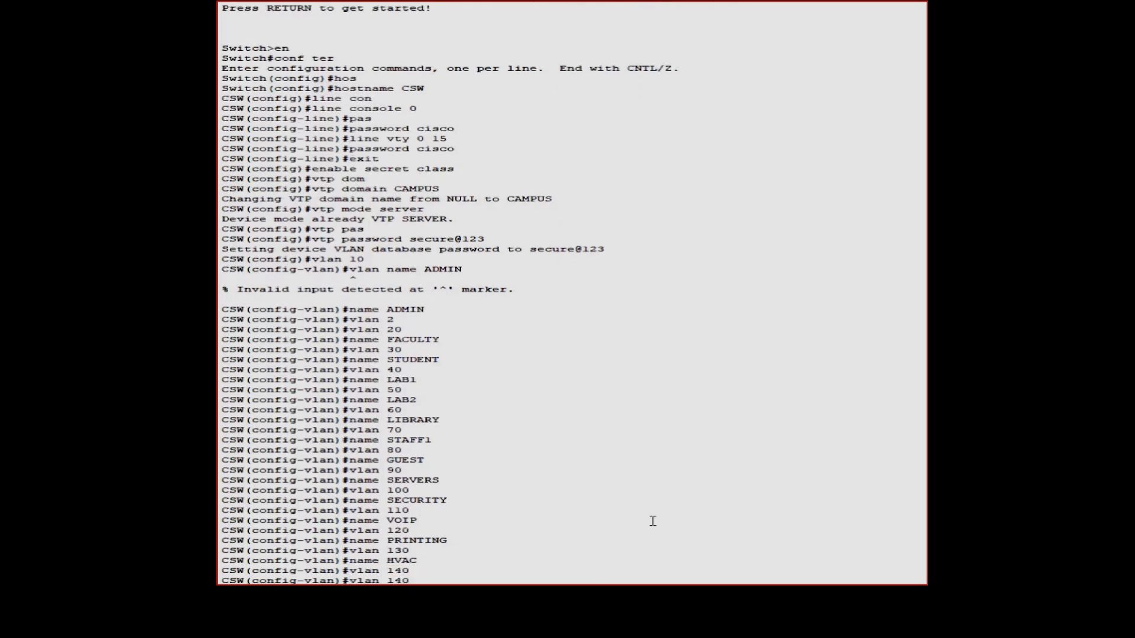
{"action": "key", "text": "Up"}
{"action": "key", "text": "BackSpace"}
{"action": "key", "text": "BackSpace"}
{"action": "key", "text": "BackSpace"}
{"action": "key", "text": "BackSpace"}
{"action": "type", "text": "GUEST"}
{"action": "key", "text": "Return"}
{"action": "key", "text": "Up"}
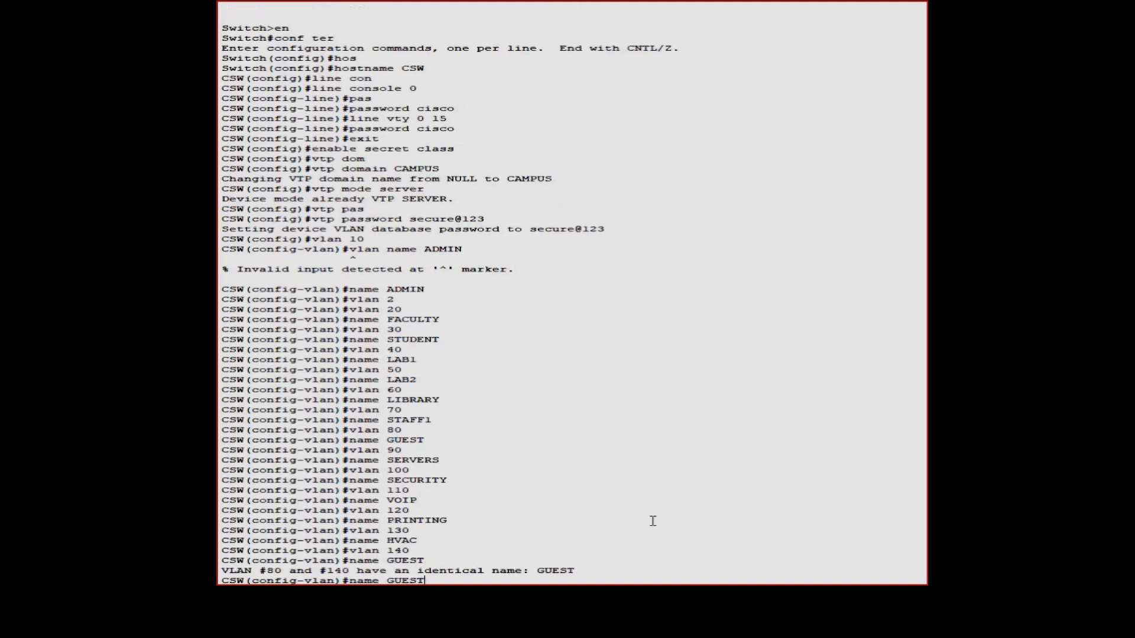
{"action": "type", "text": "2"}
{"action": "key", "text": "Return"}
{"action": "key", "text": "Up"}
{"action": "key", "text": "Up"}
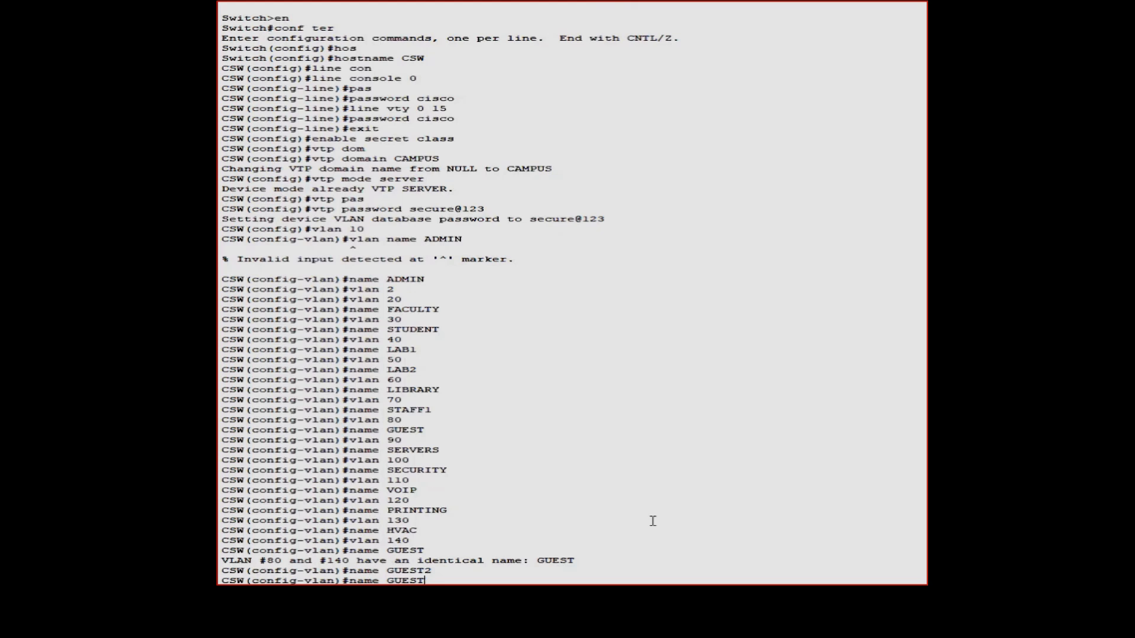
{"action": "key", "text": "Up"}
{"action": "key", "text": "BackSpace"}
{"action": "key", "text": "BackSpace"}
{"action": "type", "text": "50"}
{"action": "key", "text": "Return"}
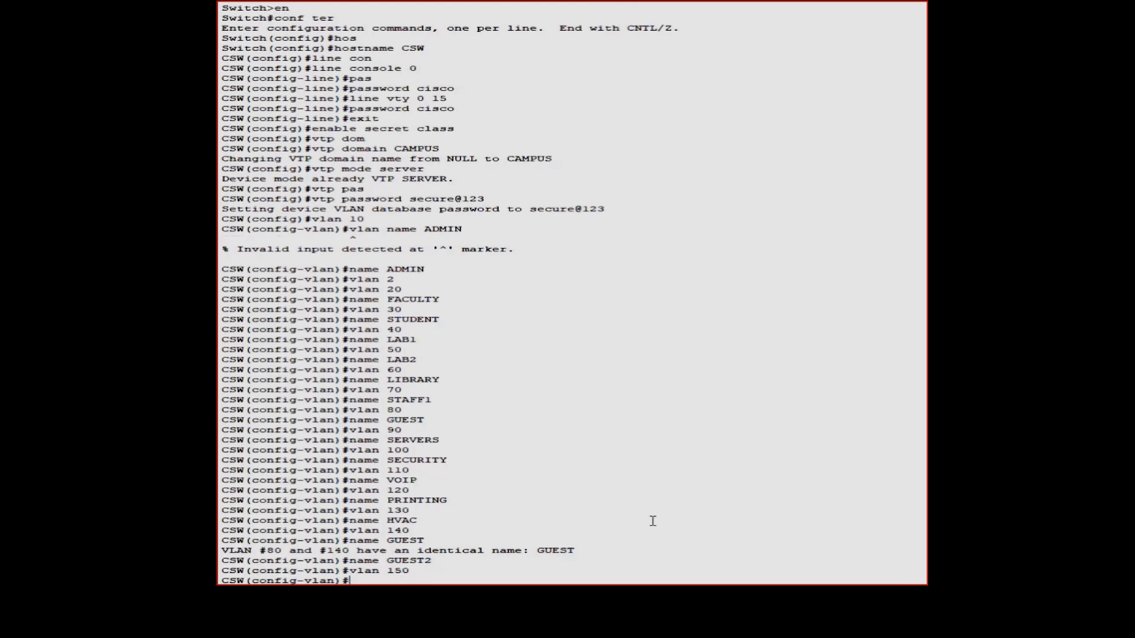
{"action": "key", "text": "Up"}
{"action": "key", "text": "Up"}
{"action": "key", "text": "BackSpace"}
{"action": "key", "text": "BackSpace"}
{"action": "key", "text": "BackSpace"}
{"action": "key", "text": "BackSpace"}
{"action": "key", "text": "BackSpace"}
{"action": "key", "text": "BackSpace"}
{"action": "type", "text": "MGMT"}
{"action": "key", "text": "Return"}
{"action": "type", "text": "exit"}
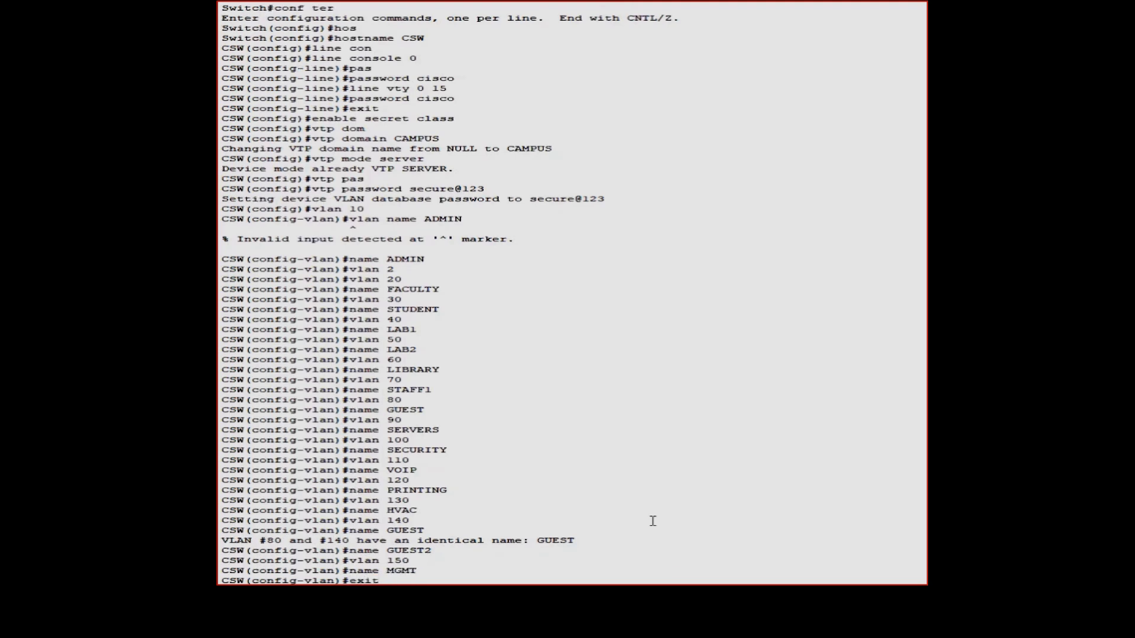
{"action": "key", "text": "Return"}
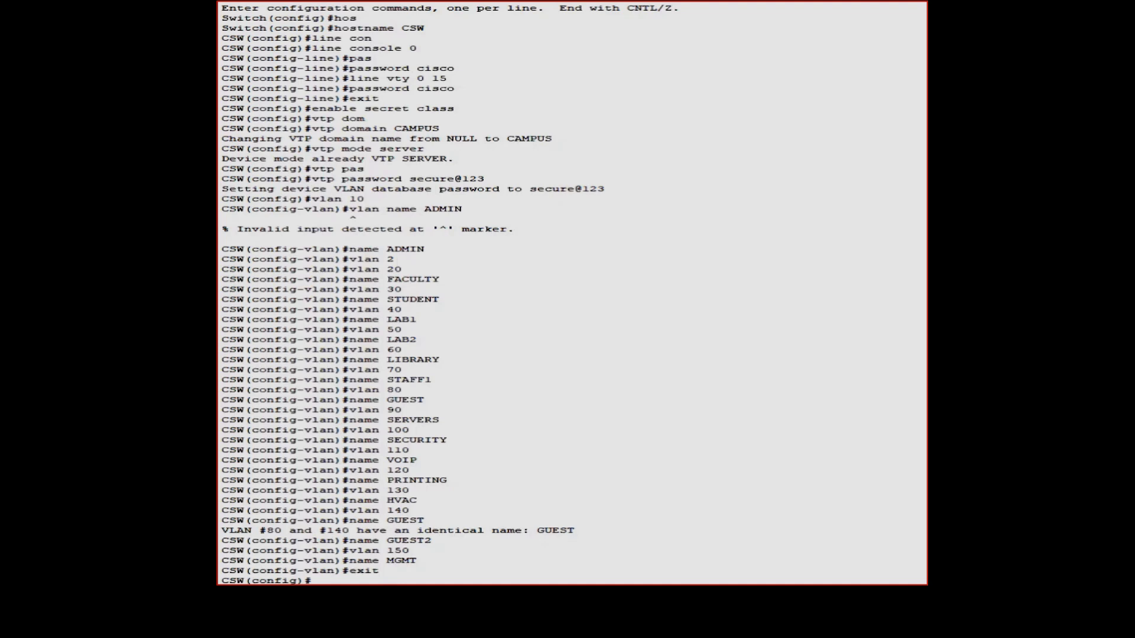
Create DHCP pool ADMIN with network 192.168.10.0/24 and default router 192.168.10.1
{"action": "left_click", "coordinate": [695, 424]}
{"action": "type", "text": "ip"}
{"action": "type", "text": "p"}
{"action": "type", "text": "o"}
{"action": "key", "text": "BackSpace"}
{"action": "key", "text": "BackSpace"}
{"action": "type", "text": "d"}
{"action": "key", "text": "Tab"}
{"action": "type", "text": "h"}
{"action": "key", "text": "Tab"}
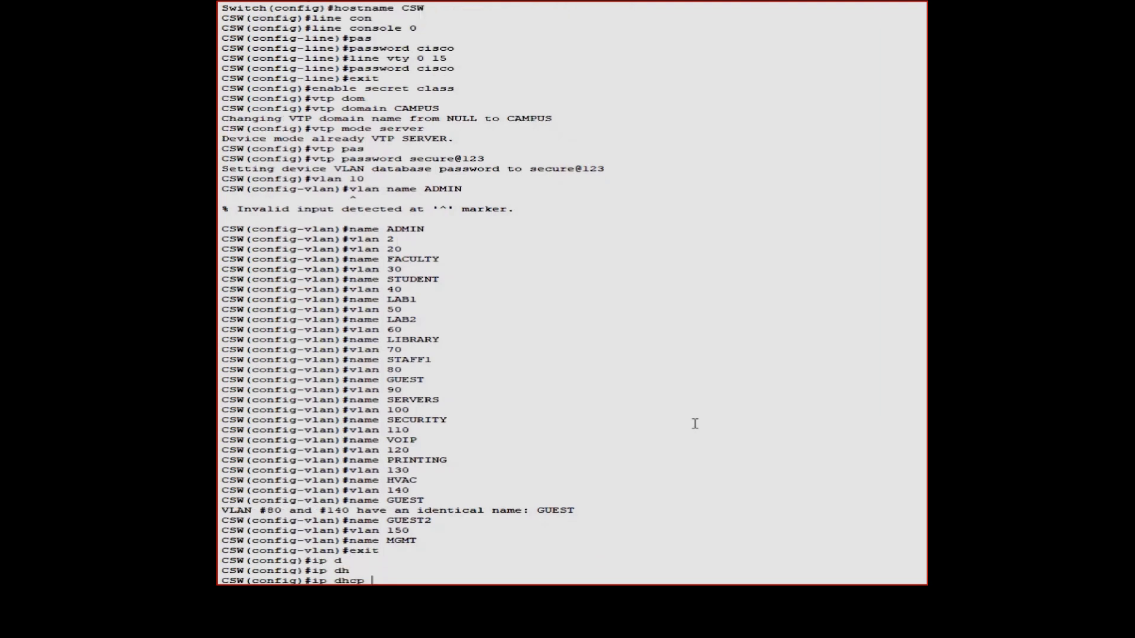
{"action": "type", "text": "pool ADMIN"}
{"action": "key", "text": "Return"}
{"action": "type", "text": "net"}
{"action": "key", "text": "Tab"}
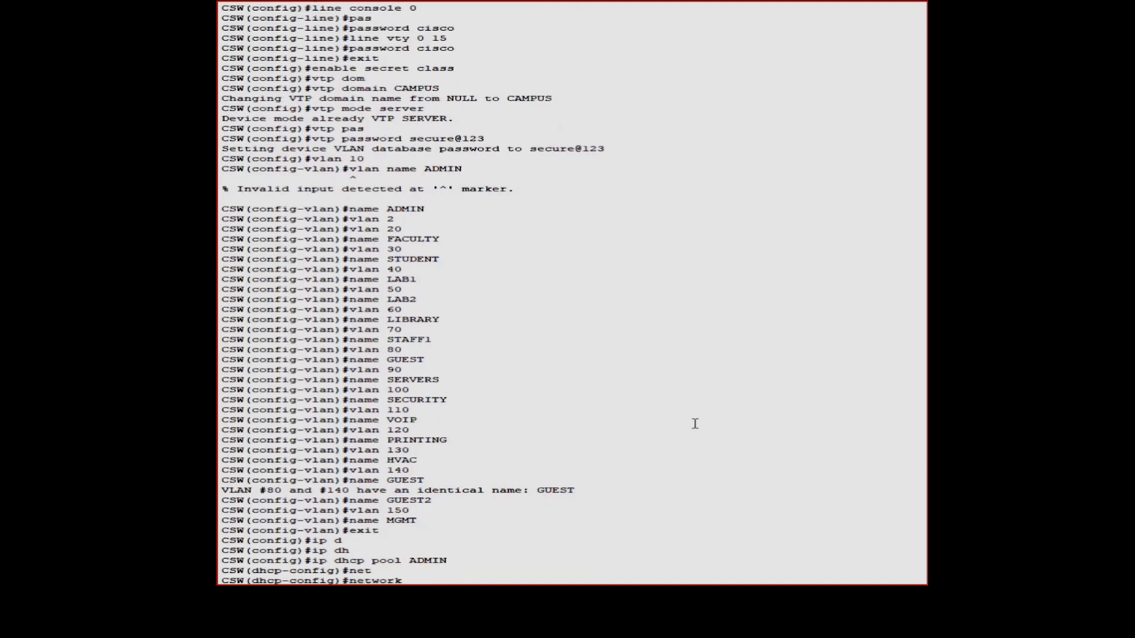
{"action": "type", "text": "192.168.10.0 255.255.255.0"}
{"action": "key", "text": "Return"}
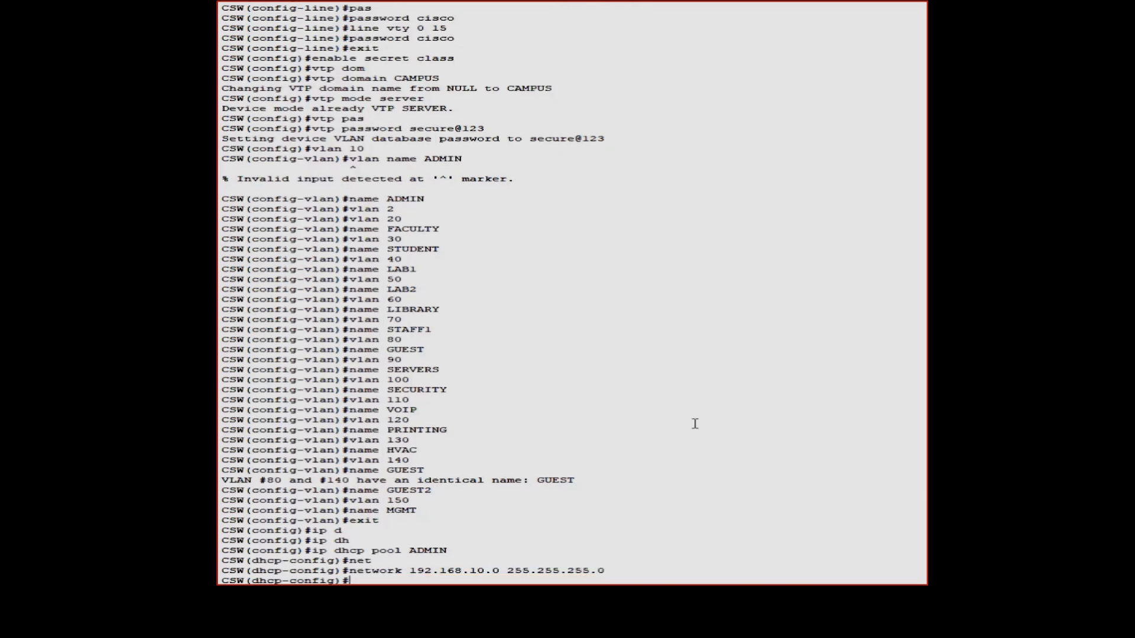
{"action": "key", "text": "Up"}
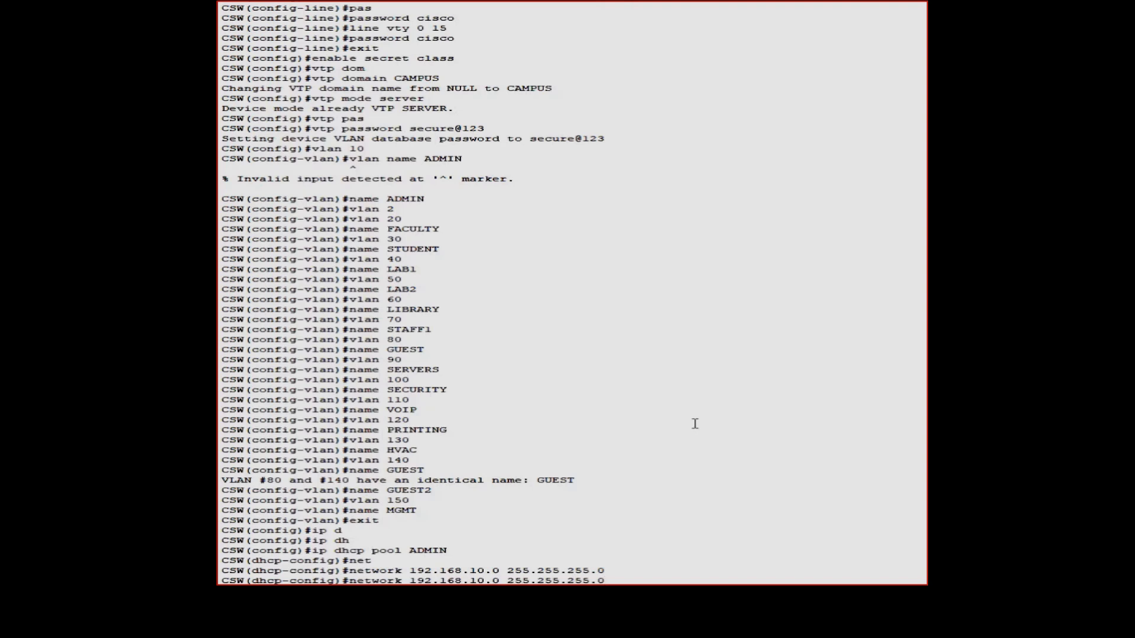
{"action": "key", "text": "Down"}
{"action": "type", "text": "def"}
{"action": "key", "text": "Tab"}
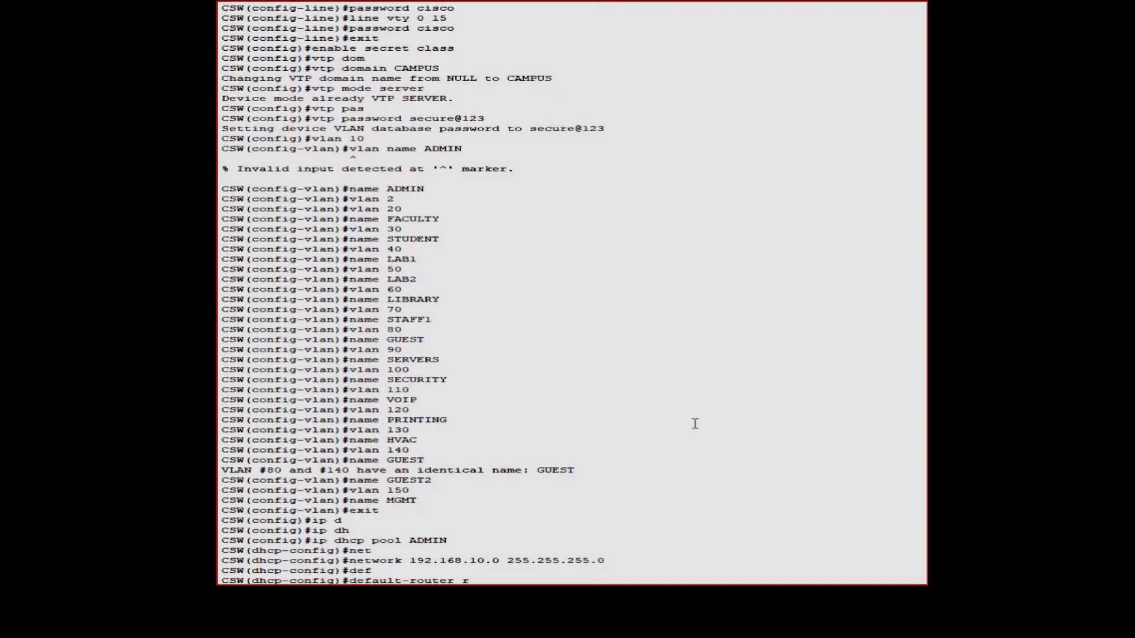
{"action": "key", "text": "BackSpace"}
{"action": "type", "text": "192.168.10.1"}
{"action": "key", "text": "Return"}
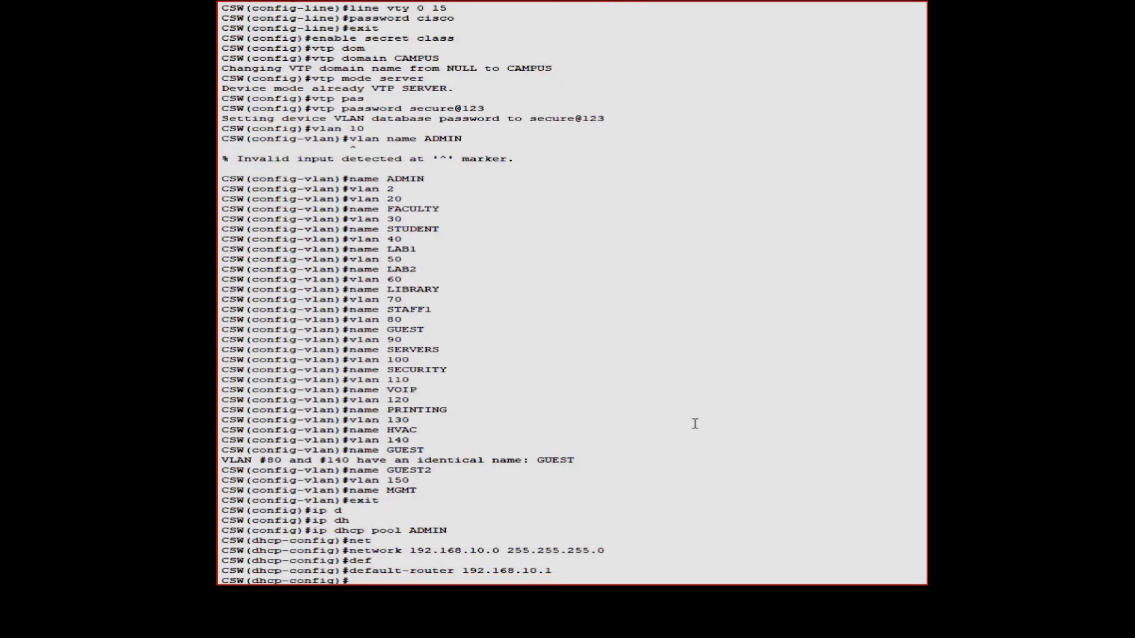
Create DHCP pool FACULTY with network 192.168.20.0/24 and default router 192.168.20.1
{"action": "key", "text": "Up"}
{"action": "key", "text": "Up"}
{"action": "key", "text": "Up"}
{"action": "key", "text": "Up"}
{"action": "key", "text": "Up"}
{"action": "key", "text": "Up"}
{"action": "key", "text": "Up"}
{"action": "key", "text": "Up"}
{"action": "key", "text": "Up"}
{"action": "key", "text": "Up"}
{"action": "key", "text": "Down"}
{"action": "key", "text": "Down"}
{"action": "key", "text": "Down"}
{"action": "key", "text": "Down"}
{"action": "key", "text": "Down"}
{"action": "key", "text": "Down"}
{"action": "key", "text": "Down"}
{"action": "key", "text": "Down"}
{"action": "key", "text": "Down"}
{"action": "key", "text": "Down"}
{"action": "key", "text": "Up"}
{"action": "key", "text": "Up"}
{"action": "key", "text": "Up"}
{"action": "key", "text": "Up"}
{"action": "key", "text": "Down"}
{"action": "key", "text": "BackSpace"}
{"action": "key", "text": "BackSpace"}
{"action": "key", "text": "BackSpace"}
{"action": "key", "text": "BackSpace"}
{"action": "key", "text": "BackSpace"}
{"action": "type", "text": "FACULTY"}
{"action": "key", "text": "Return"}
{"action": "key", "text": "Up"}
{"action": "key", "text": "Up"}
{"action": "key", "text": "Up"}
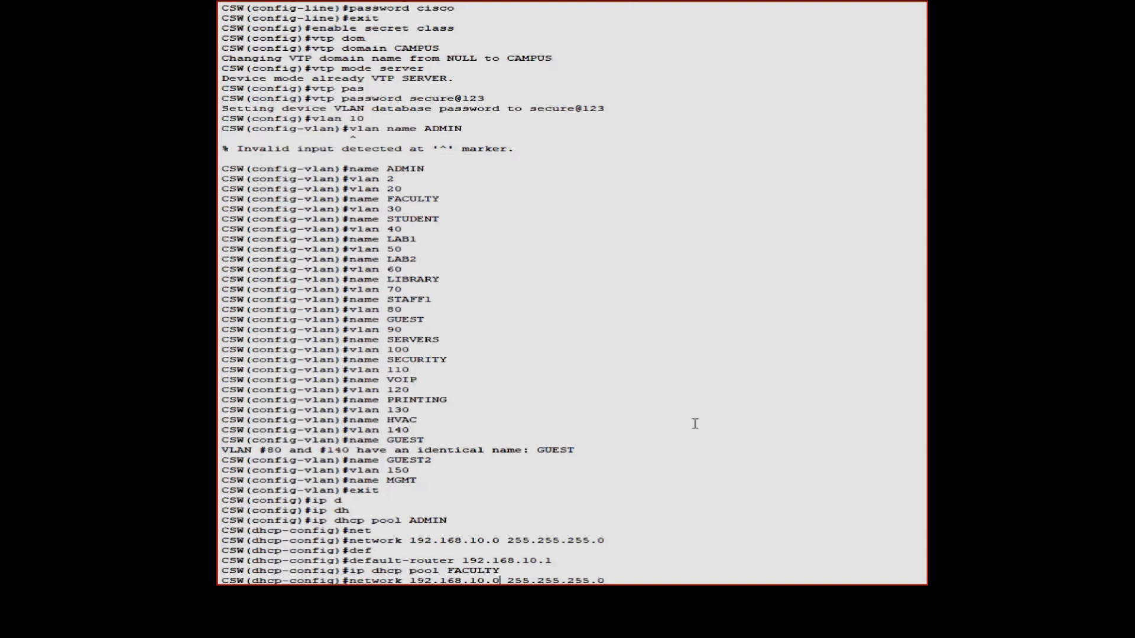
{"action": "key", "text": "BackSpace"}
{"action": "type", "text": "2"}
{"action": "key", "text": "Return"}
{"action": "key", "text": "Up"}
{"action": "key", "text": "Up"}
{"action": "key", "text": "Up"}
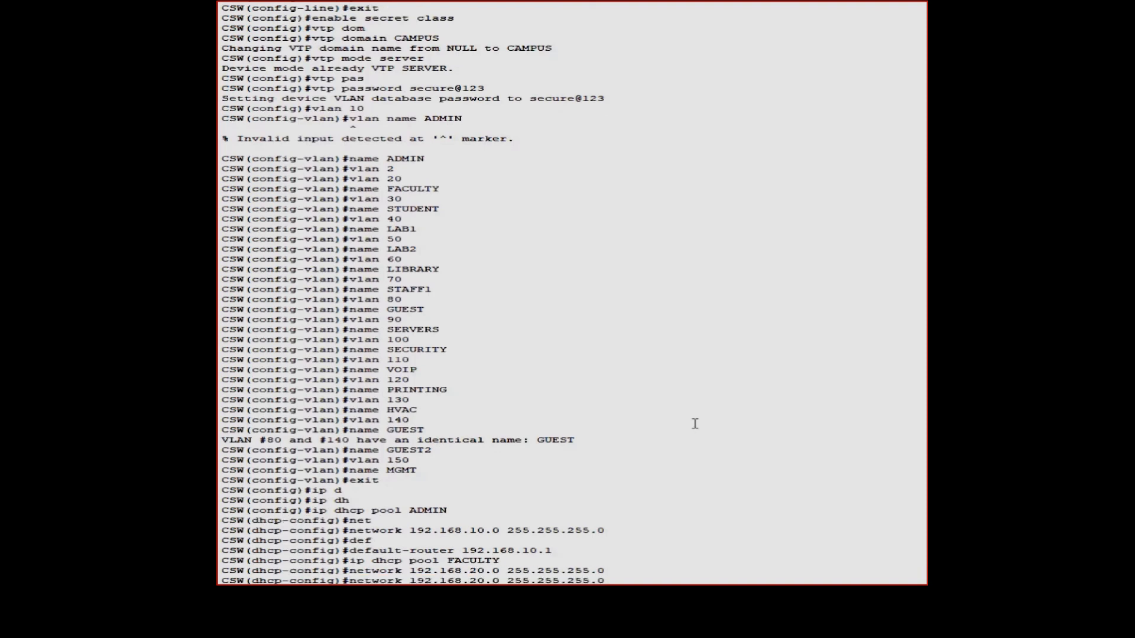
{"action": "key", "text": "Left"}
{"action": "key", "text": "Left"}
{"action": "key", "text": "Left"}
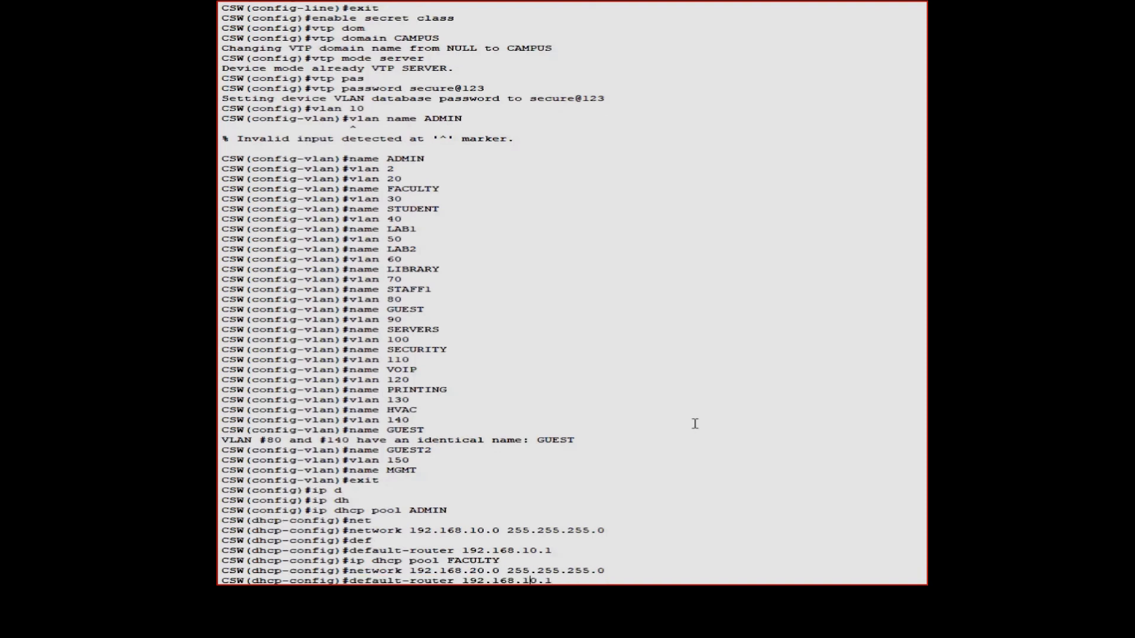
{"action": "key", "text": "BackSpace"}
{"action": "type", "text": "2"}
{"action": "key", "text": "Return"}
{"action": "key", "text": "Up"}
{"action": "key", "text": "Up"}
{"action": "key", "text": "Up"}
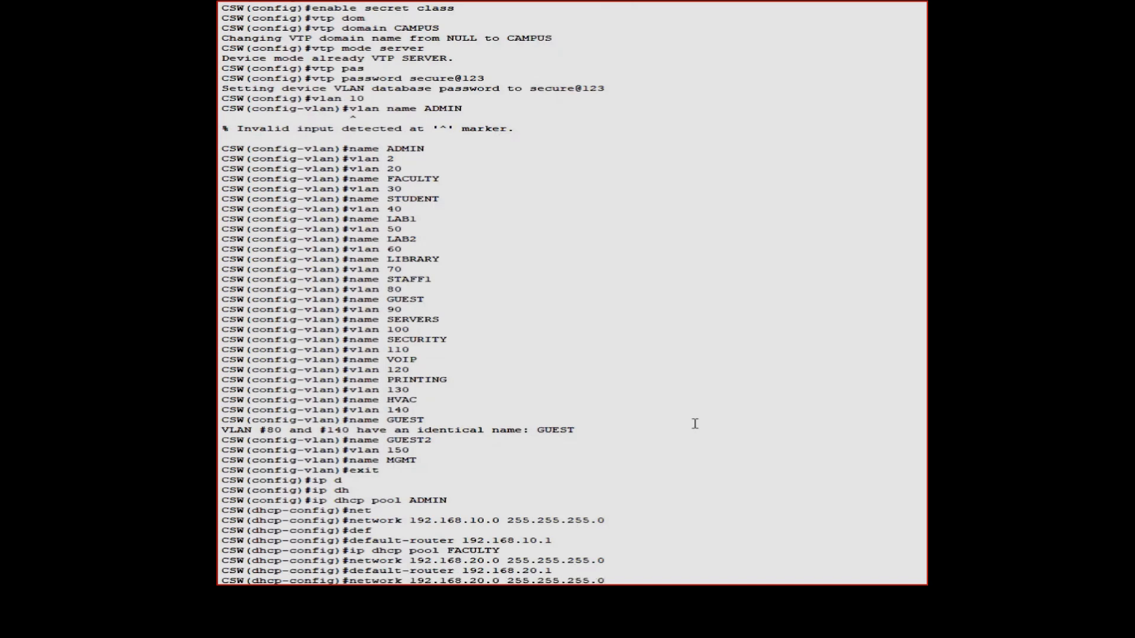
Create DHCP pool STUDENT with network 192.168.30.0/24 and default router 192.168.30.1, then exit
{"action": "key", "text": "BackSpace"}
{"action": "key", "text": "BackSpace"}
{"action": "key", "text": "BackSpace"}
{"action": "key", "text": "BackSpace"}
{"action": "key", "text": "BackSpace"}
{"action": "key", "text": "BackSpace"}
{"action": "key", "text": "BackSpace"}
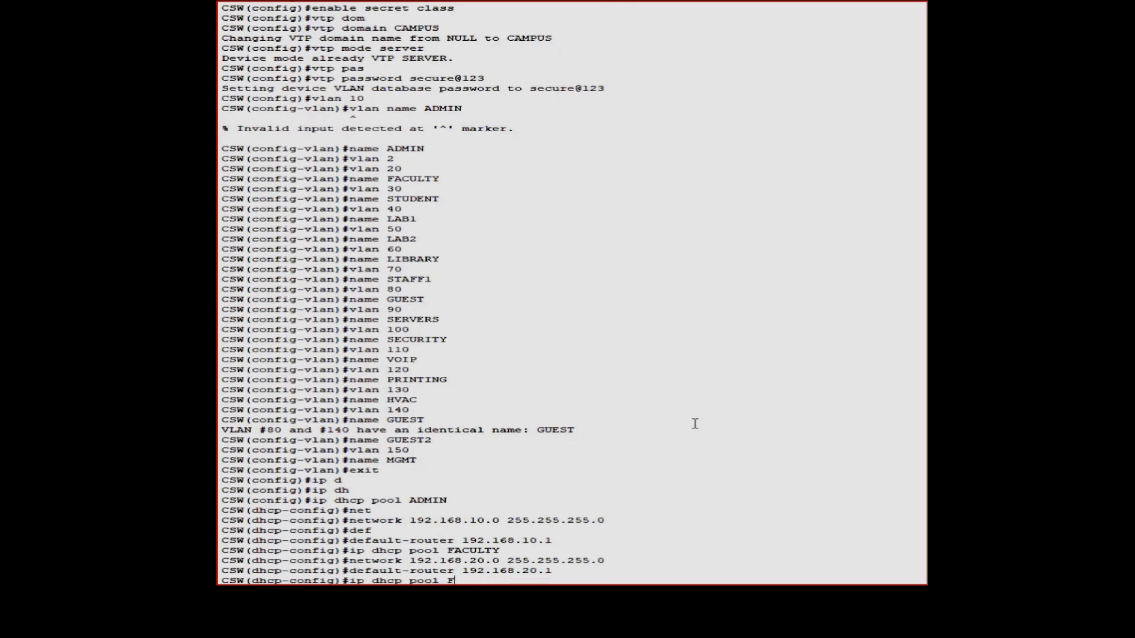
{"action": "type", "text": "STUDENT"}
{"action": "key", "text": "Return"}
{"action": "key", "text": "Up"}
{"action": "key", "text": "Up"}
{"action": "key", "text": "Up"}
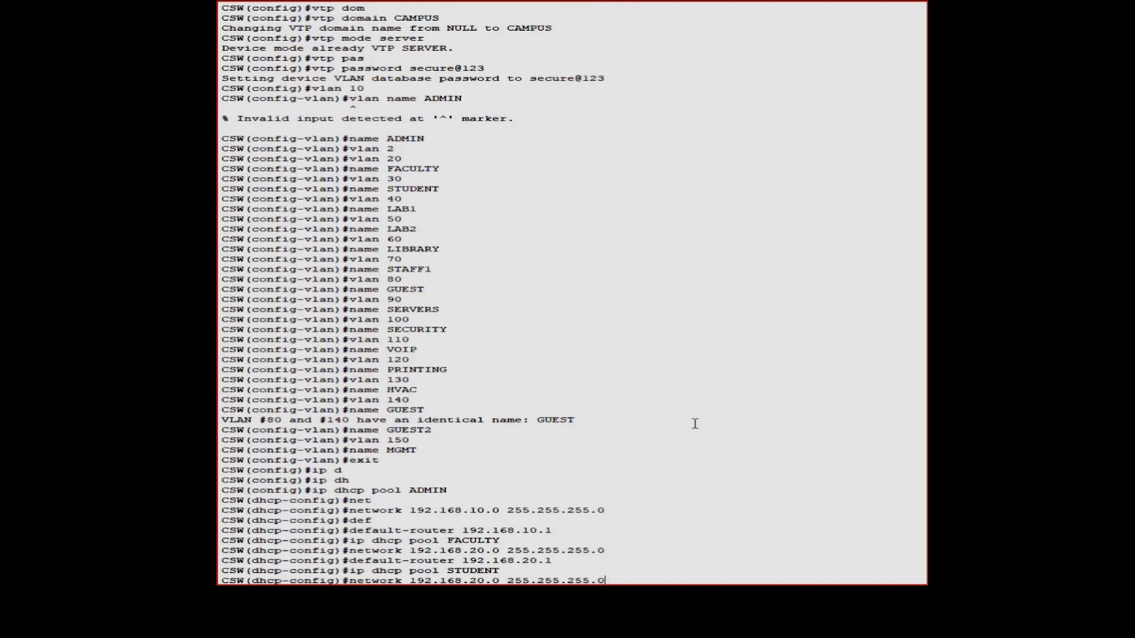
{"action": "key", "text": "Left"}
{"action": "key", "text": "BackSpace"}
{"action": "key", "text": "BackSpace"}
{"action": "type", "text": "30"}
{"action": "key", "text": "Return"}
{"action": "key", "text": "Up"}
{"action": "key", "text": "Up"}
{"action": "key", "text": "Up"}
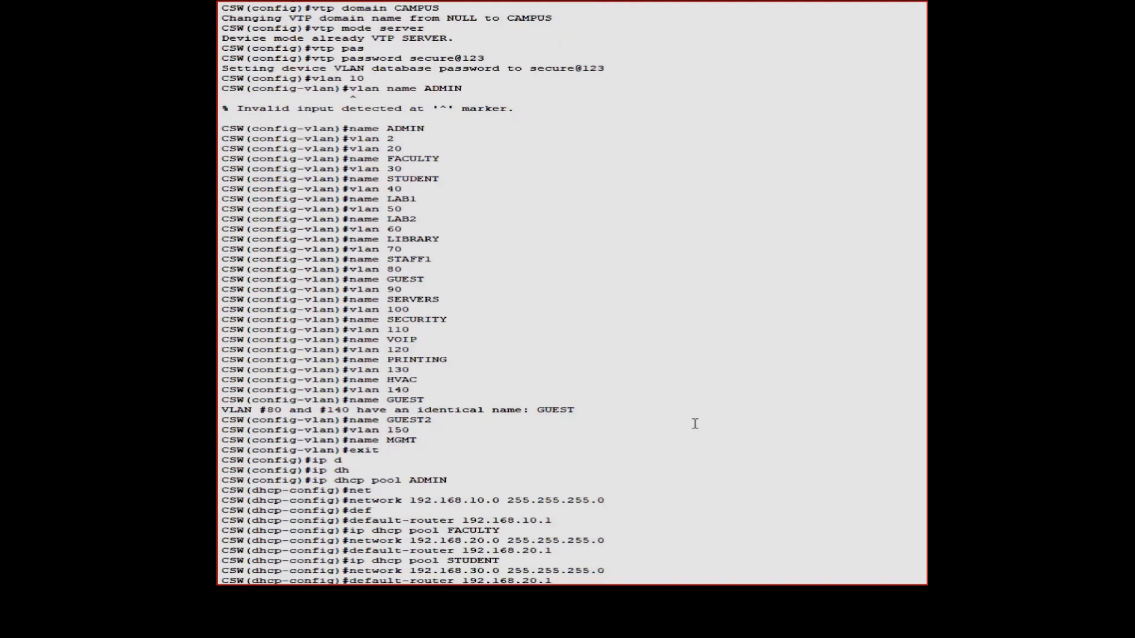
{"action": "key", "text": "BackSpace"}
{"action": "type", "text": "3"}
{"action": "key", "text": "Return"}
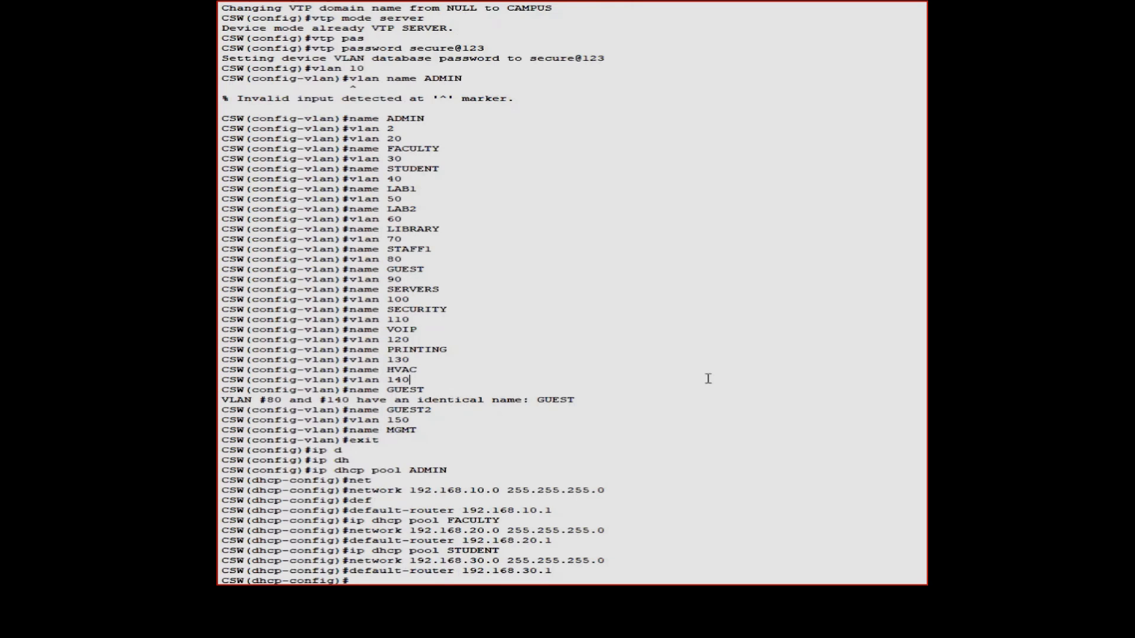
{"action": "key", "text": "Return"}
{"action": "type", "text": "exi"}
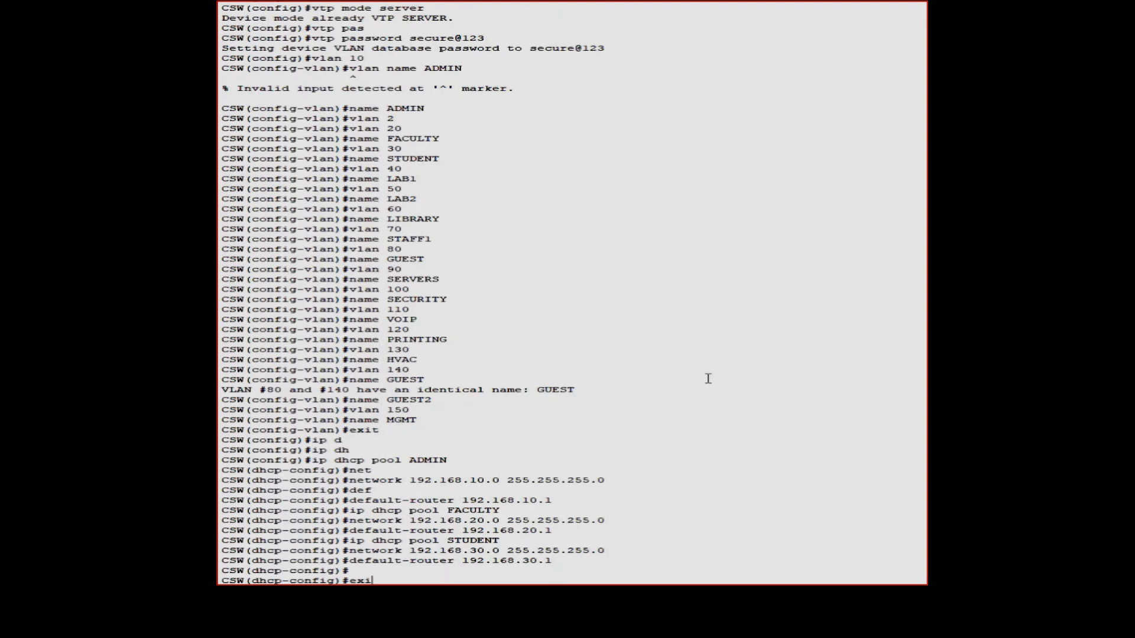
{"action": "type", "text": "t"}
{"action": "key", "text": "Return"}
Give interface Vlan10 the address 192.168.10.1 255.255.255.0
{"action": "type", "text": "int"}
{"action": "key", "text": "Tab"}
{"action": "type", "text": "vl"}
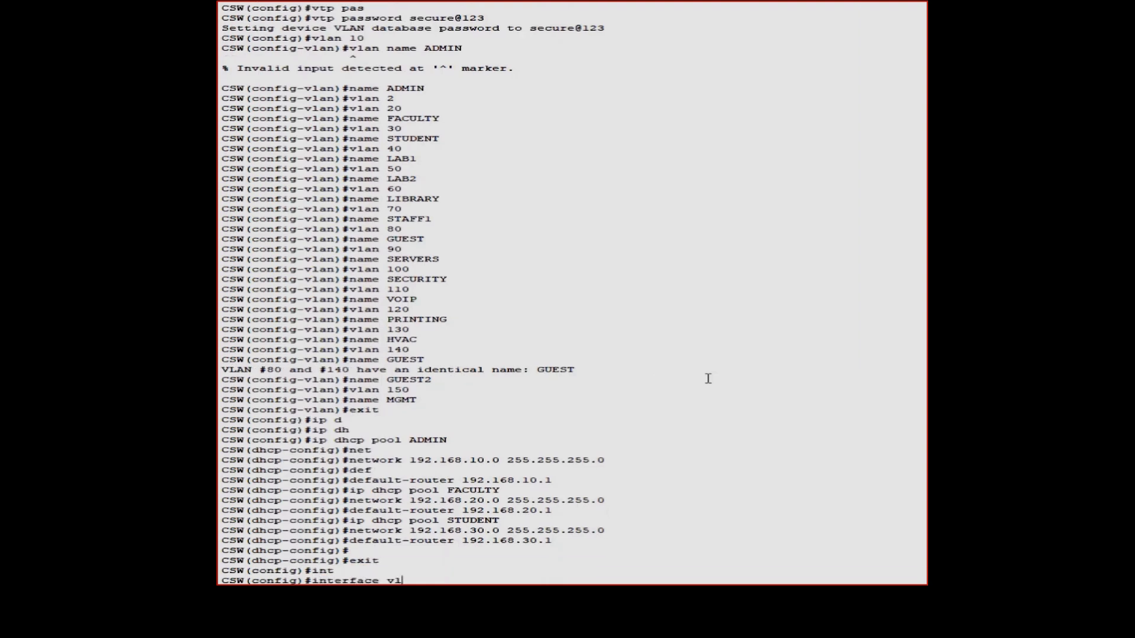
{"action": "type", "text": "an 10"}
{"action": "key", "text": "Return"}
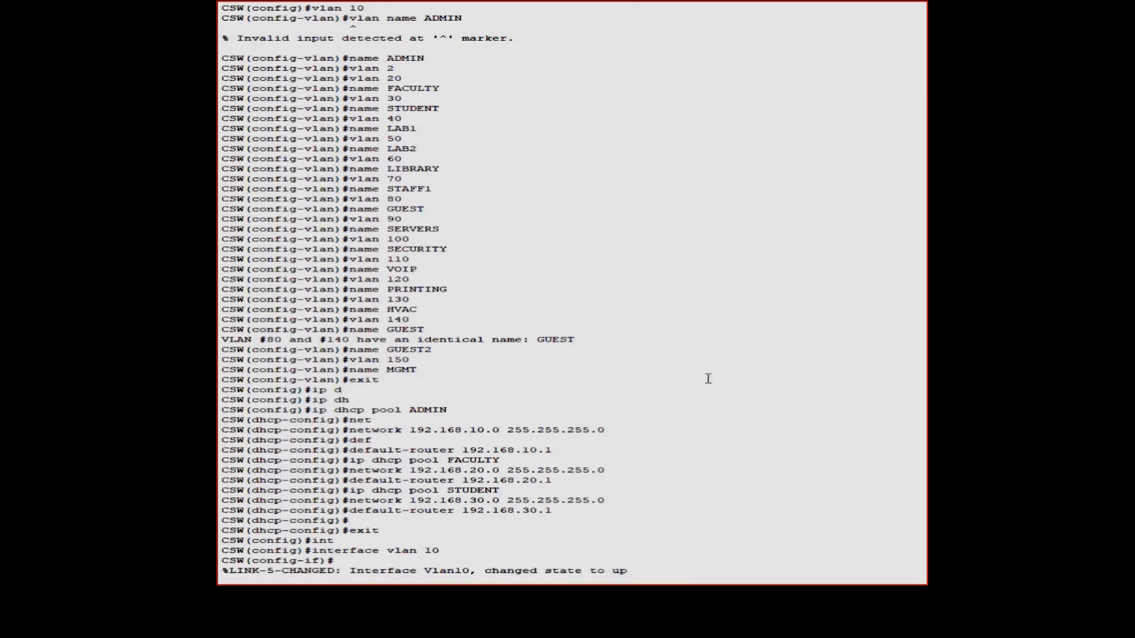
{"action": "key", "text": "Return"}
{"action": "type", "text": "ip ad"}
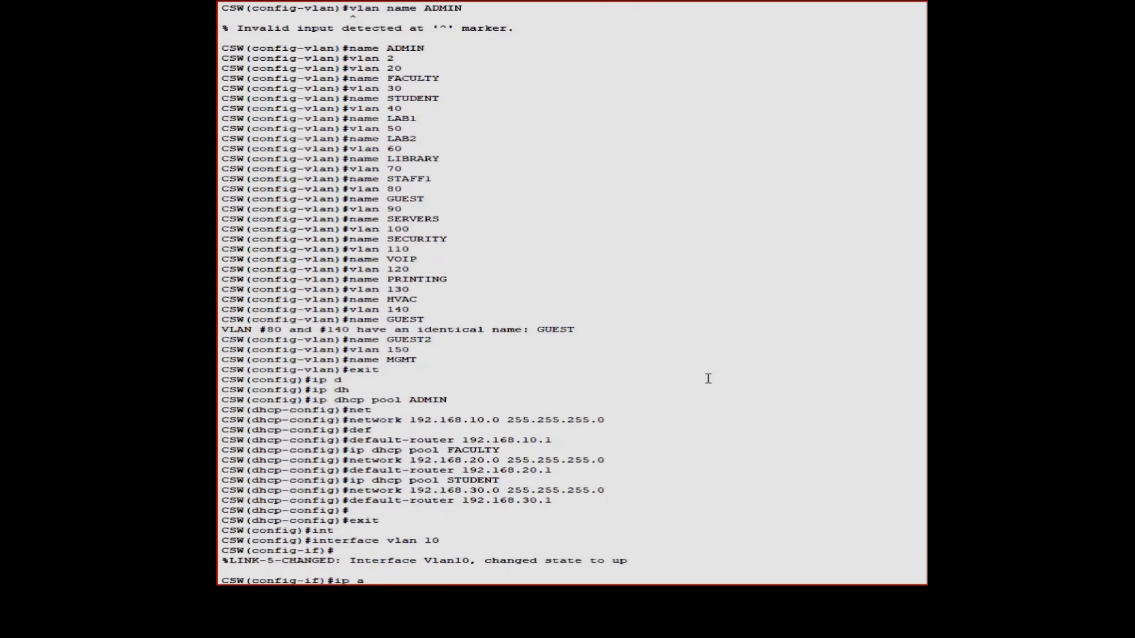
{"action": "key", "text": "Tab"}
{"action": "type", "text": "192."}
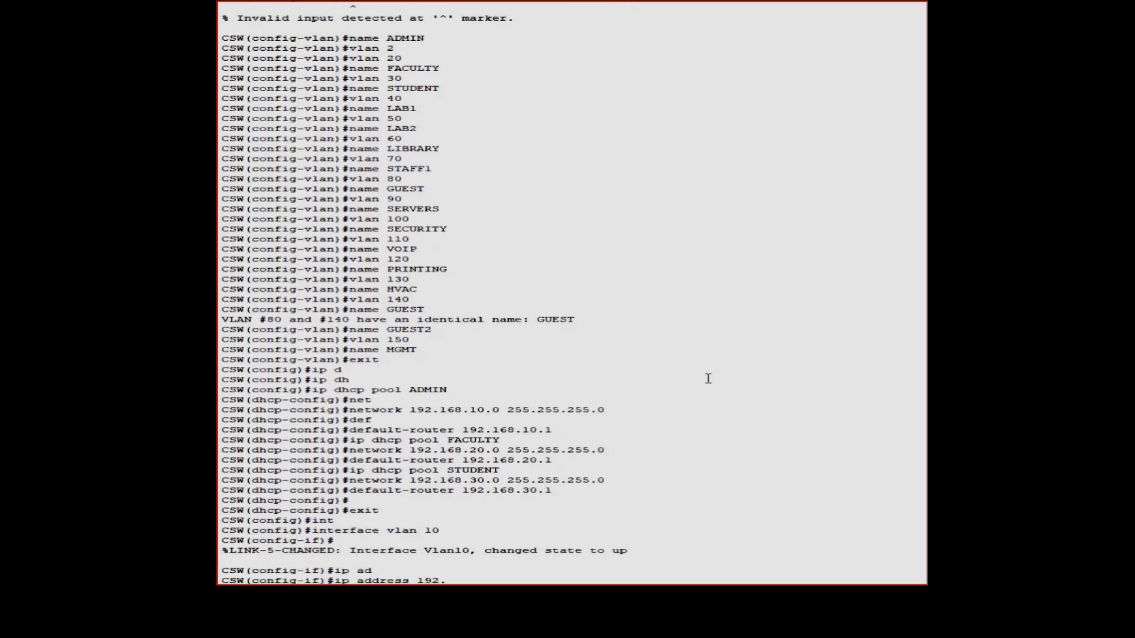
{"action": "type", "text": "168.10.1 255.255.255.0"}
{"action": "key", "text": "Return"}
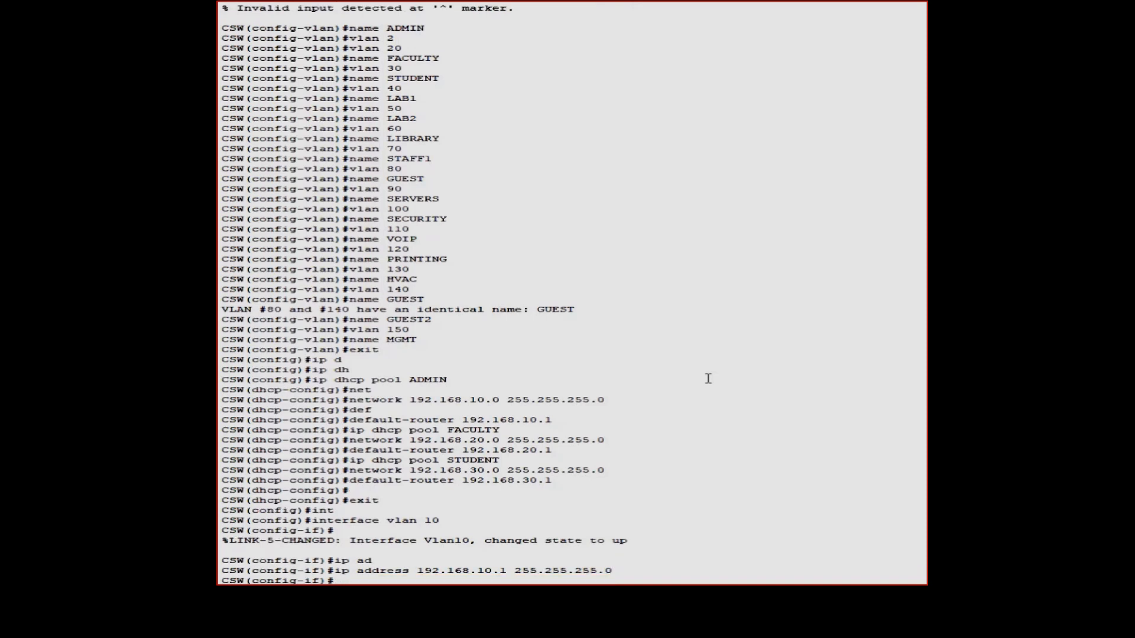
Give interface Vlan20 the address 192.168.20.1 255.255.255.0
{"action": "key", "text": "Up"}
{"action": "key", "text": "Up"}
{"action": "key", "text": "BackSpace"}
{"action": "type", "text": "20"}
{"action": "key", "text": "Return"}
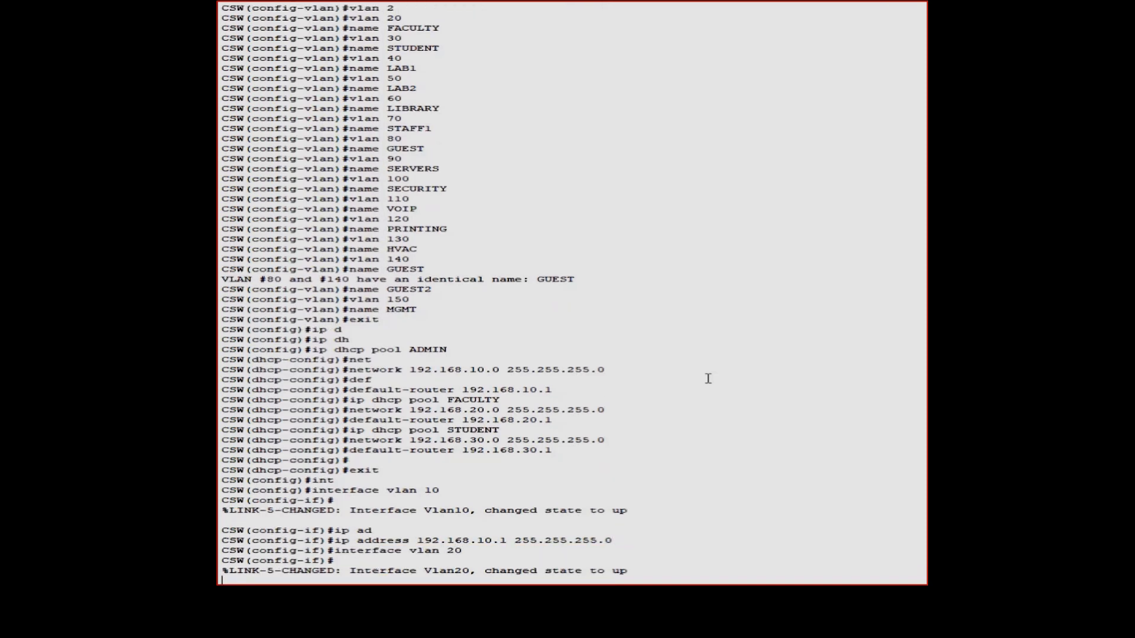
{"action": "key", "text": "Up"}
{"action": "key", "text": "Up"}
{"action": "key", "text": "Up"}
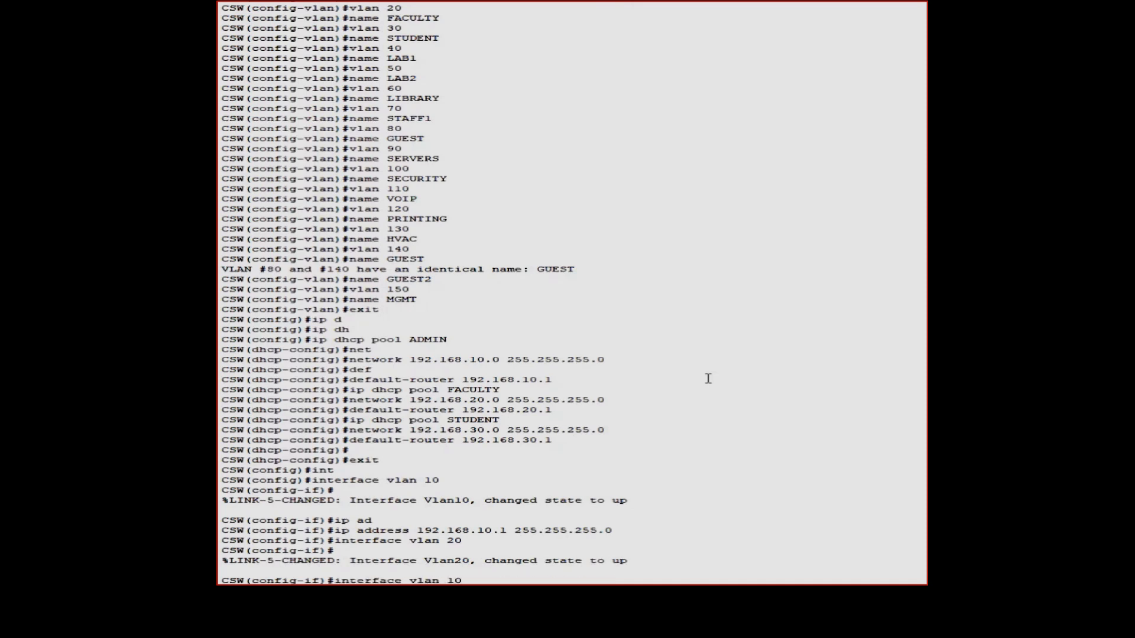
{"action": "key", "text": "Down"}
{"action": "key", "text": "Left"}
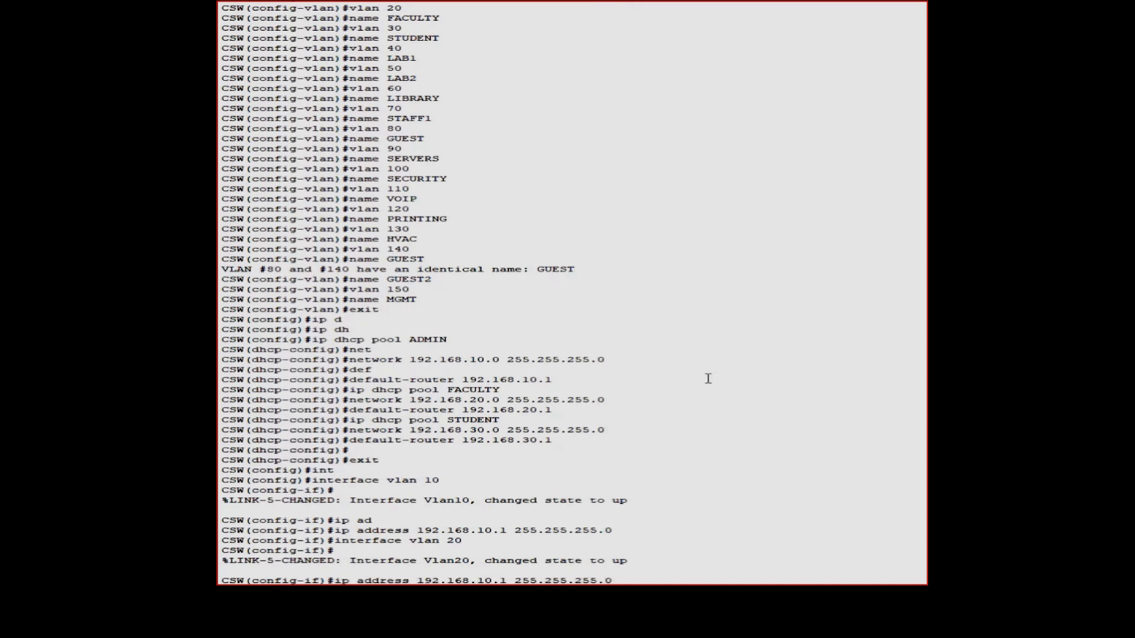
{"action": "key", "text": "Return"}
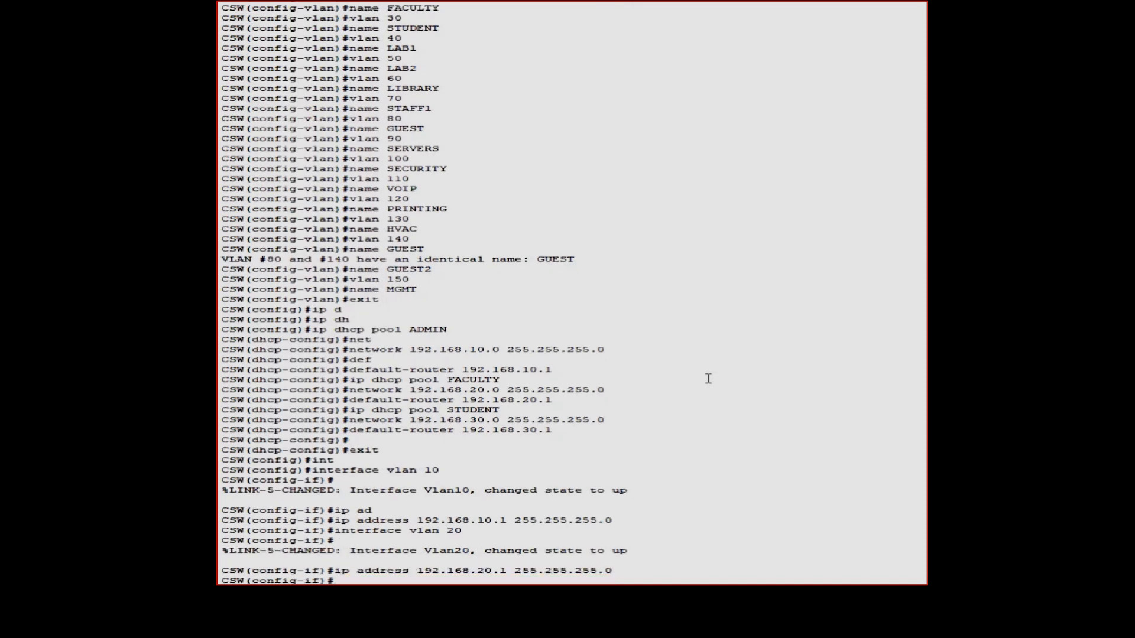
Give interface Vlan30 the address 192.168.30.1/24, then exit back to privileged EXEC
{"action": "key", "text": "Up"}
{"action": "key", "text": "Up"}
{"action": "key", "text": "Return"}
{"action": "key", "text": "Up"}
{"action": "key", "text": "Up"}
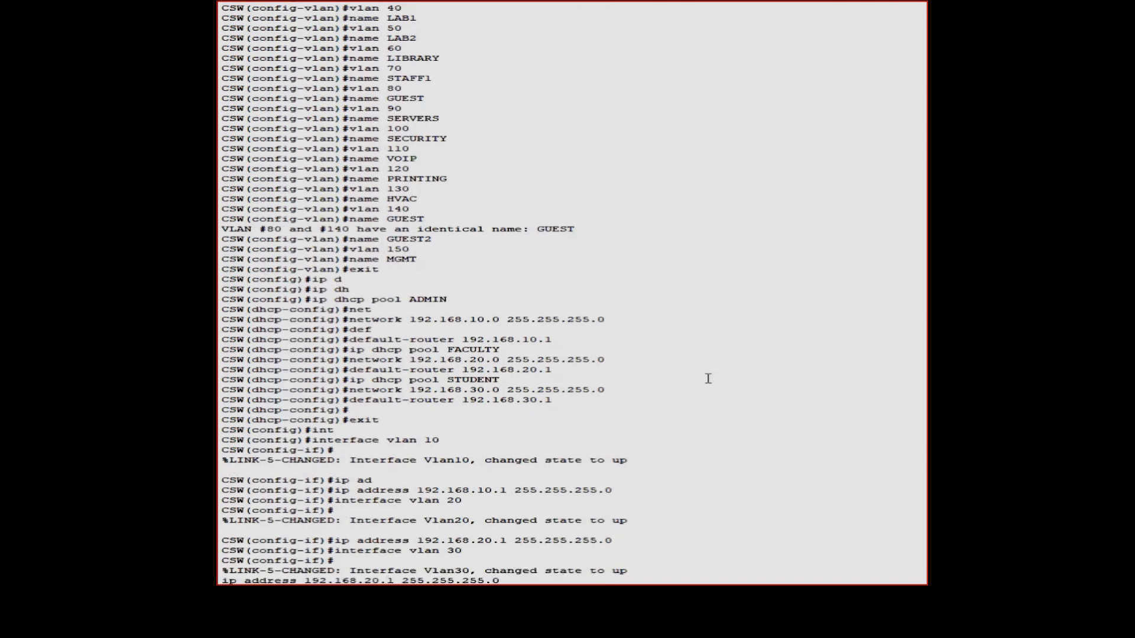
{"action": "key", "text": "Return"}
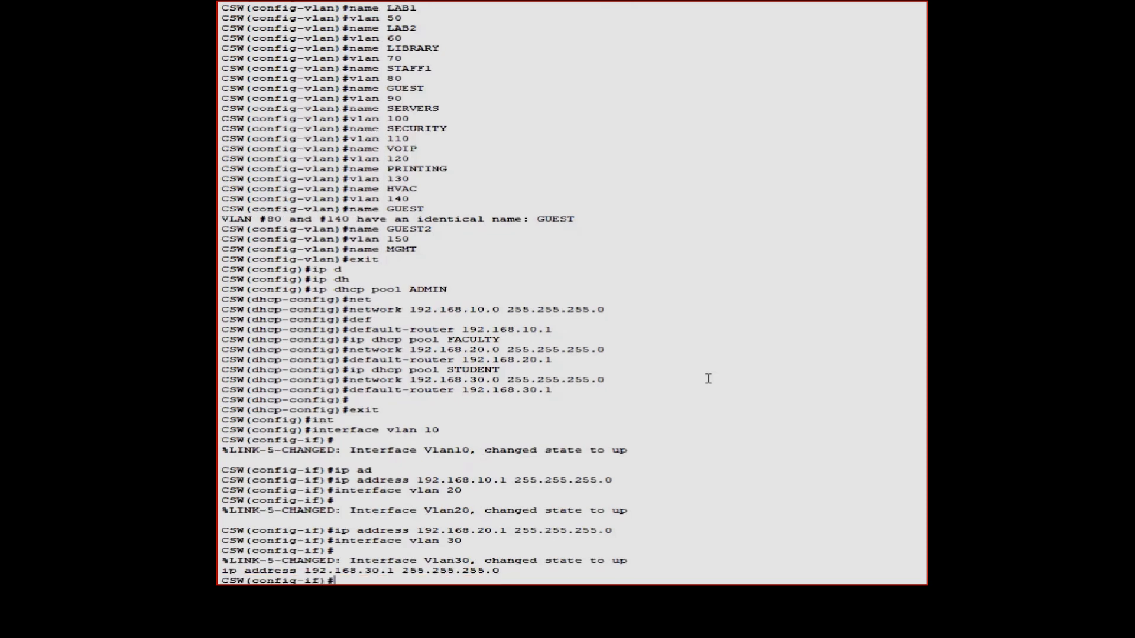
{"action": "type", "text": "exit"}
{"action": "key", "text": "Return"}
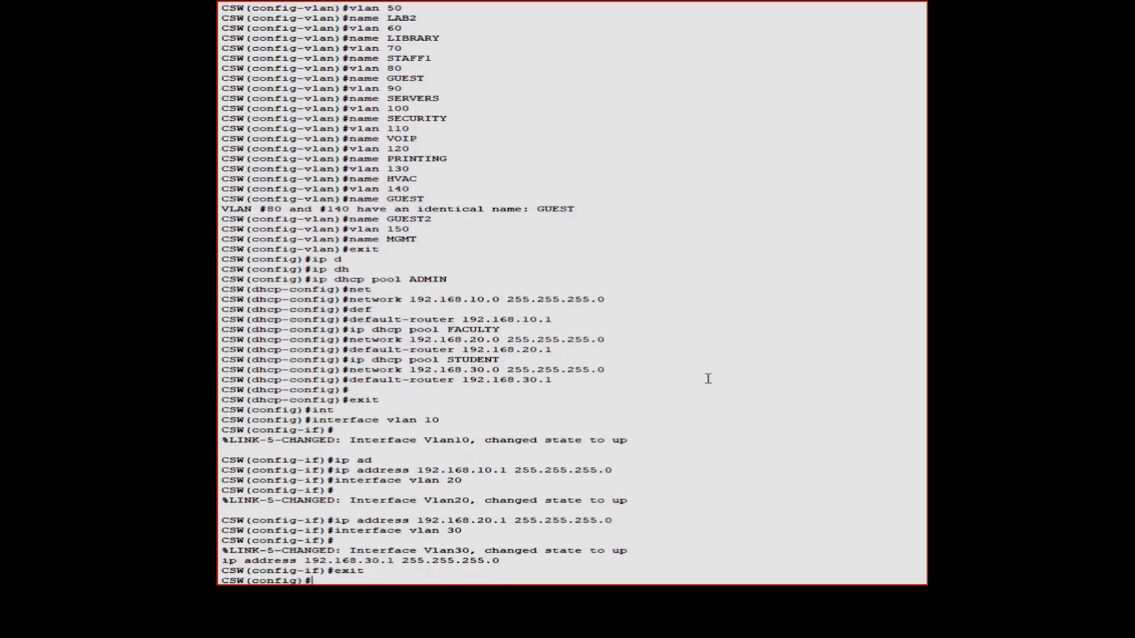
{"action": "type", "text": "exit"}
{"action": "key", "text": "Return"}
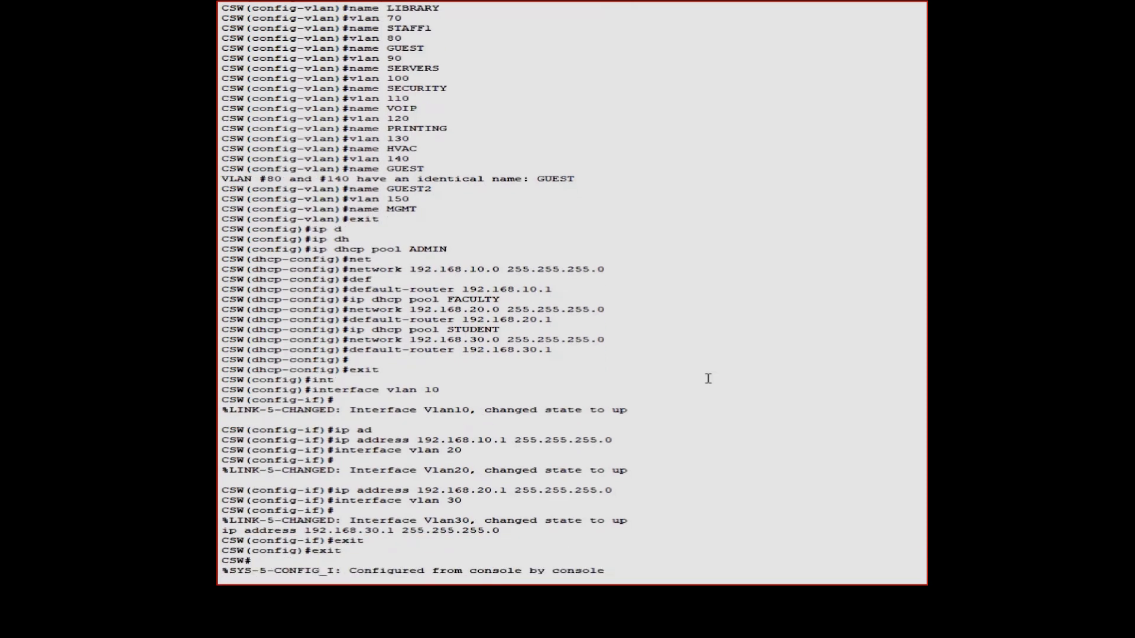
List all VLANs on CSW with show vlan, paging through the full output
{"action": "type", "text": "show vla"}
{"action": "key", "text": "Tab"}
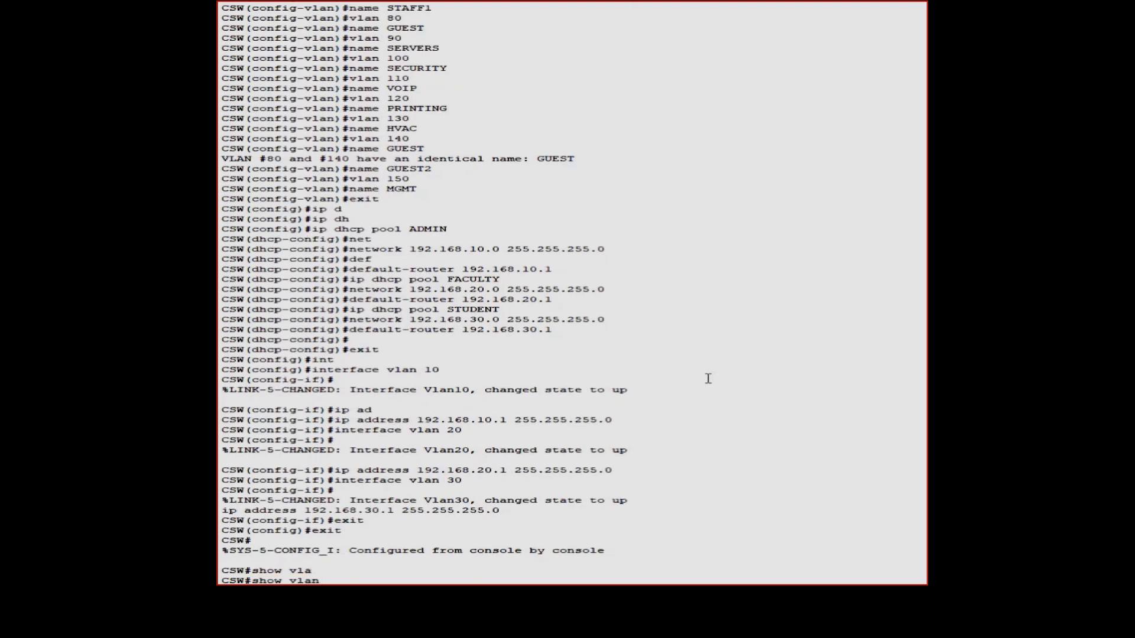
{"action": "key", "text": "Return"}
{"action": "key", "text": "space"}
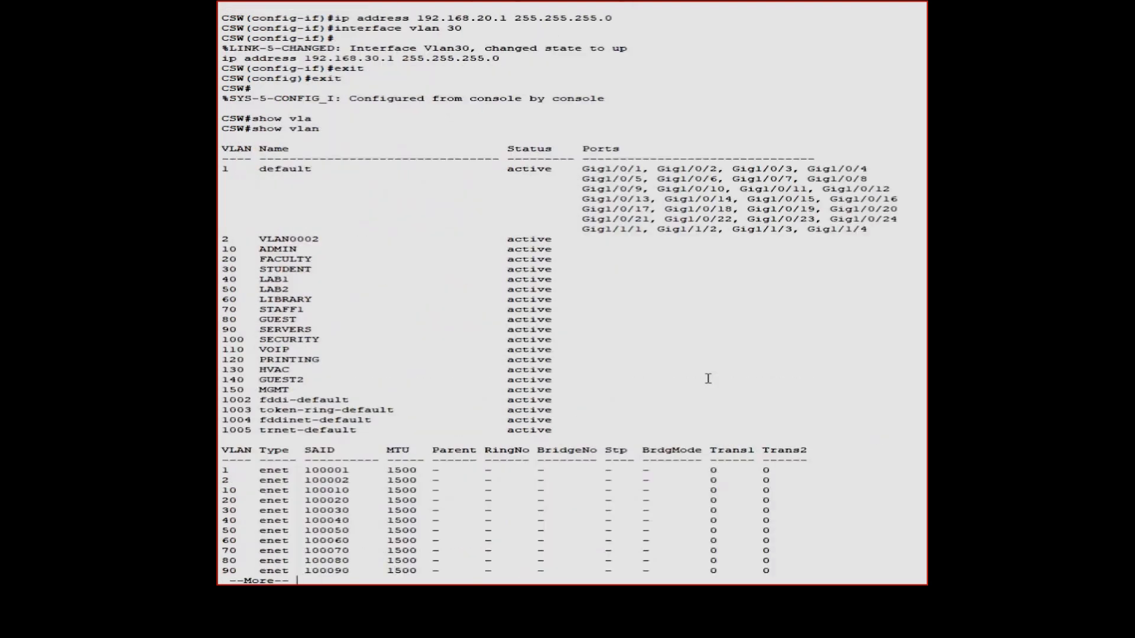
{"action": "key", "text": "space"}
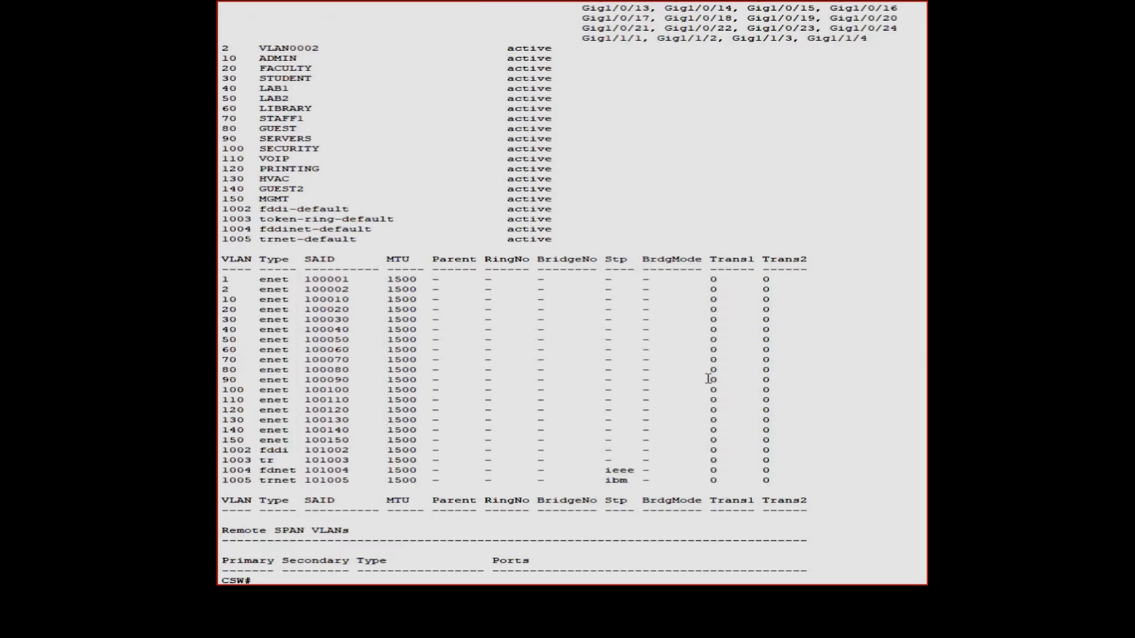
Enter global configuration, start a GigabitEthernet interface command, then abandon it and exit
{"action": "type", "text": "conf ter"}
{"action": "key", "text": "Tab"}
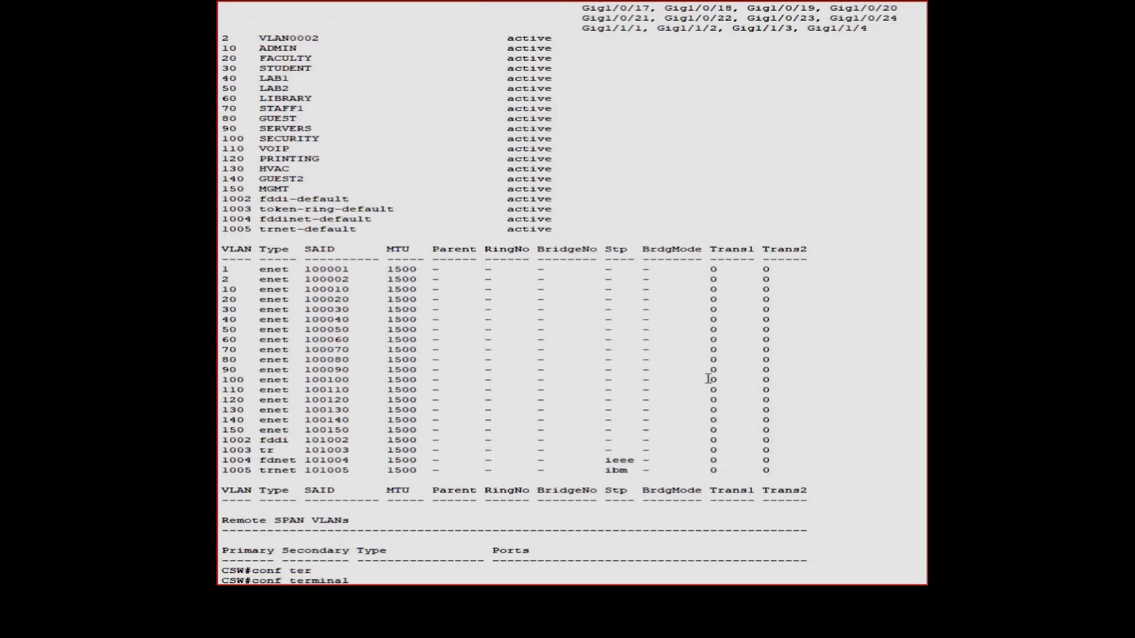
{"action": "key", "text": "Return"}
{"action": "type", "text": "int"}
{"action": "key", "text": "Tab"}
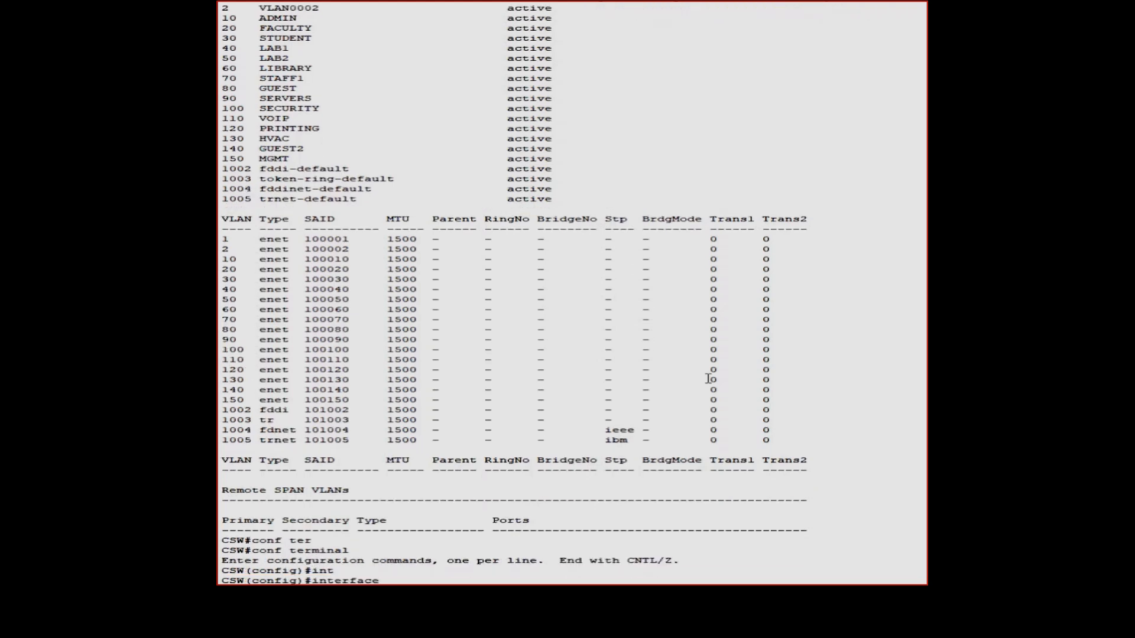
{"action": "type", "text": "Gi"}
{"action": "key", "text": "Tab"}
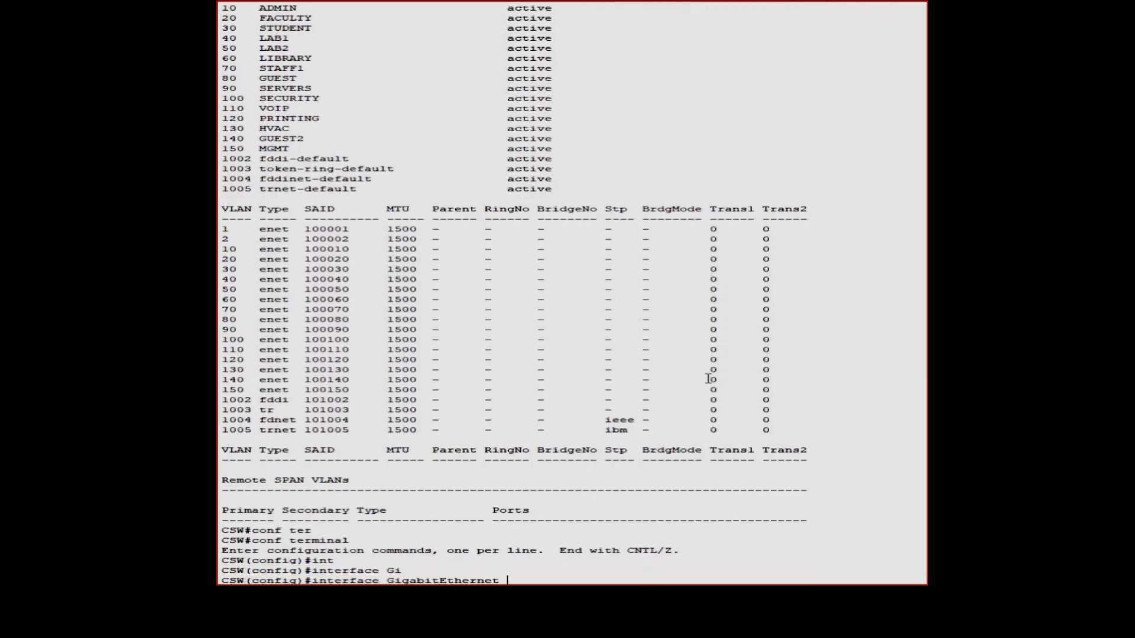
{"action": "type", "text": "?"}
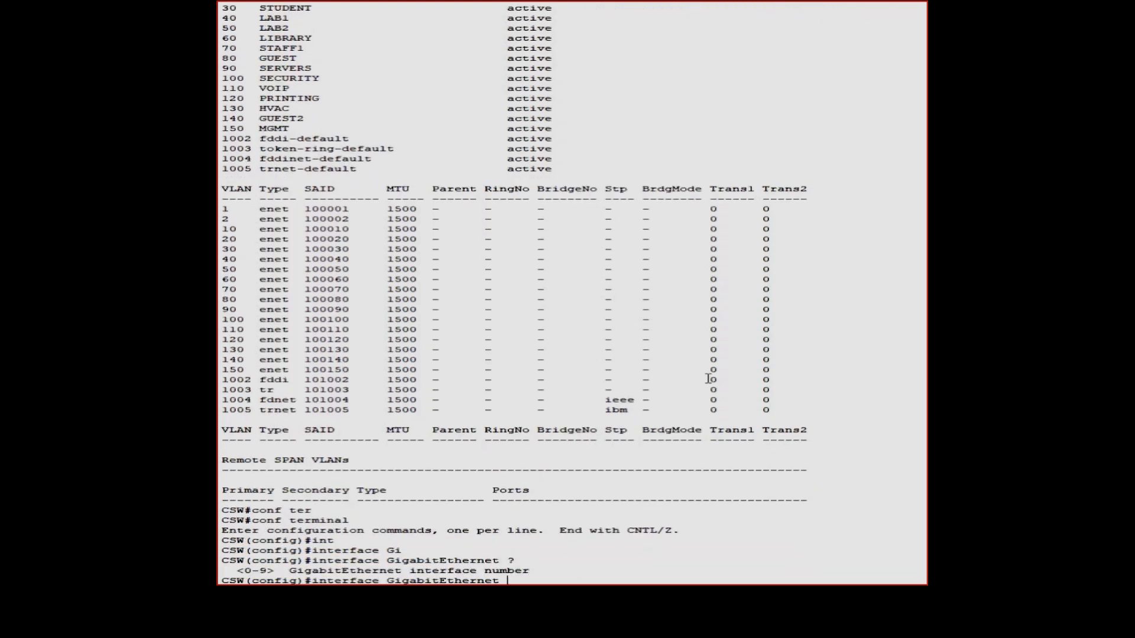
{"action": "type", "text": "0/1"}
{"action": "key", "text": "BackSpace"}
{"action": "key", "text": "BackSpace"}
{"action": "key", "text": "BackSpace"}
{"action": "key", "text": "BackSpace"}
{"action": "key", "text": "BackSpace"}
{"action": "key", "text": "BackSpace"}
{"action": "key", "text": "BackSpace"}
{"action": "key", "text": "BackSpace"}
{"action": "key", "text": "BackSpace"}
{"action": "key", "text": "BackSpace"}
{"action": "key", "text": "BackSpace"}
{"action": "key", "text": "BackSpace"}
{"action": "key", "text": "BackSpace"}
{"action": "key", "text": "BackSpace"}
{"action": "key", "text": "BackSpace"}
{"action": "key", "text": "BackSpace"}
{"action": "key", "text": "BackSpace"}
{"action": "key", "text": "BackSpace"}
{"action": "key", "text": "BackSpace"}
{"action": "key", "text": "BackSpace"}
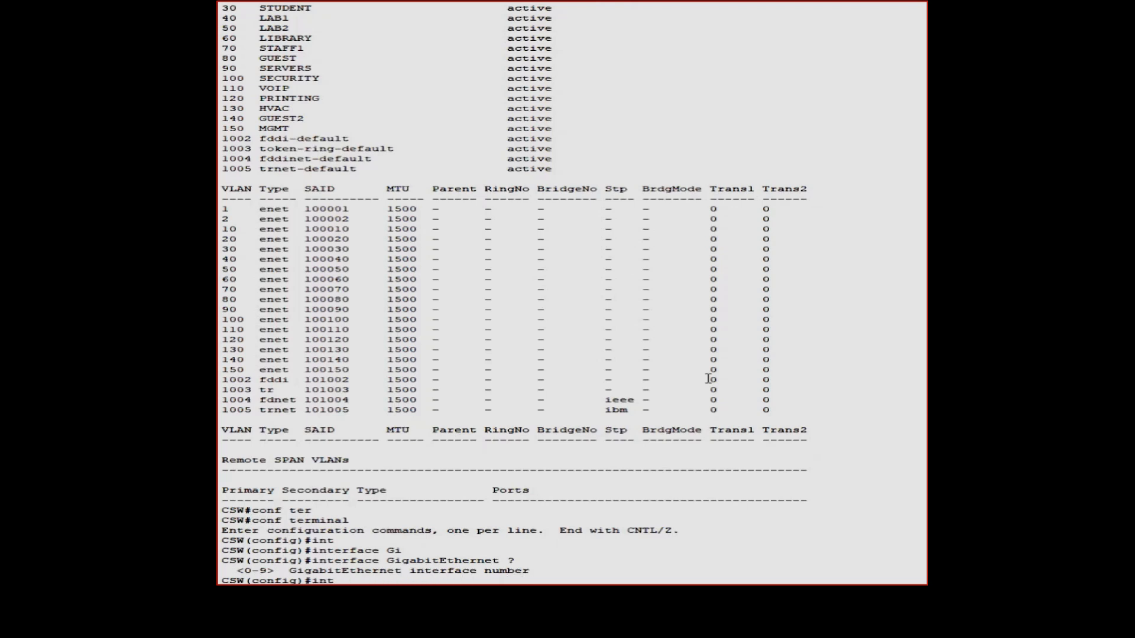
{"action": "key", "text": "BackSpace"}
{"action": "key", "text": "BackSpace"}
{"action": "key", "text": "BackSpace"}
{"action": "type", "text": "exit"}
{"action": "key", "text": "Return"}
Display the detailed show interfaces output for every interface
{"action": "type", "text": "s"}
{"action": "key", "text": "Return"}
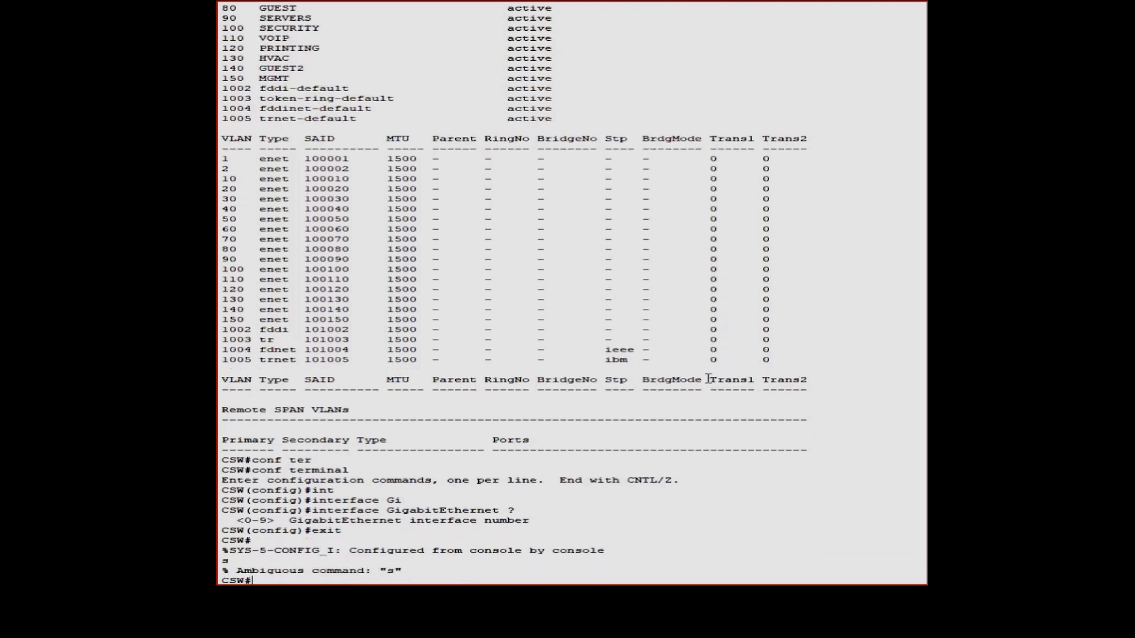
{"action": "type", "text": "show int"}
{"action": "key", "text": "Tab"}
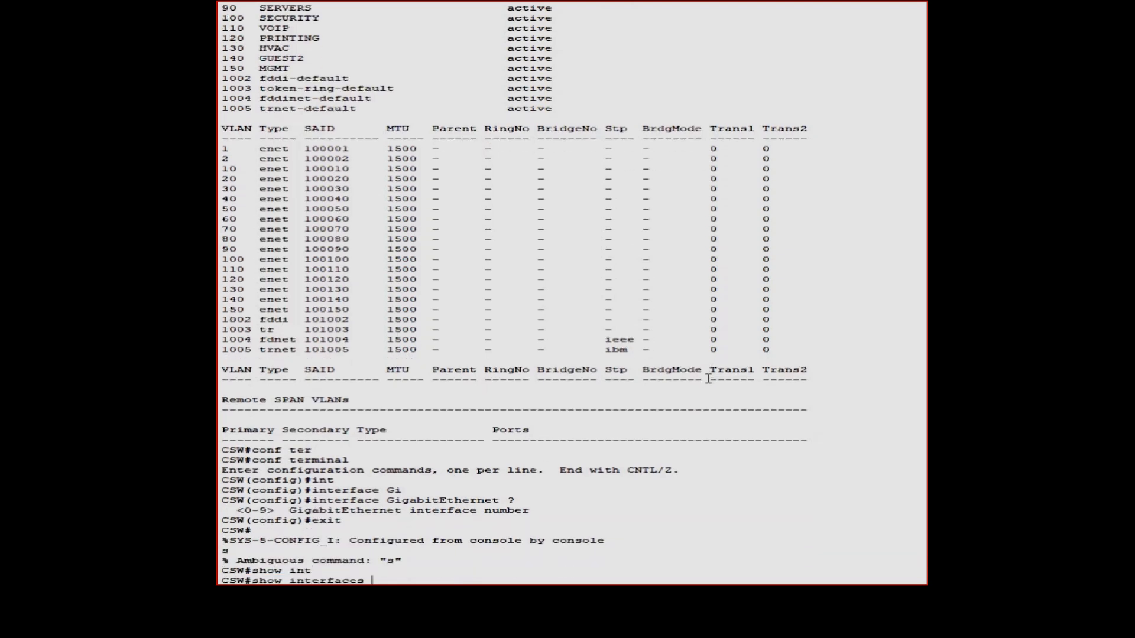
{"action": "key", "text": "Return"}
Show interfaces status, listing Gig1/0/1–21 as notconnect in VLAN 1, and re-enter configure terminal
{"action": "type", "text": "q"}
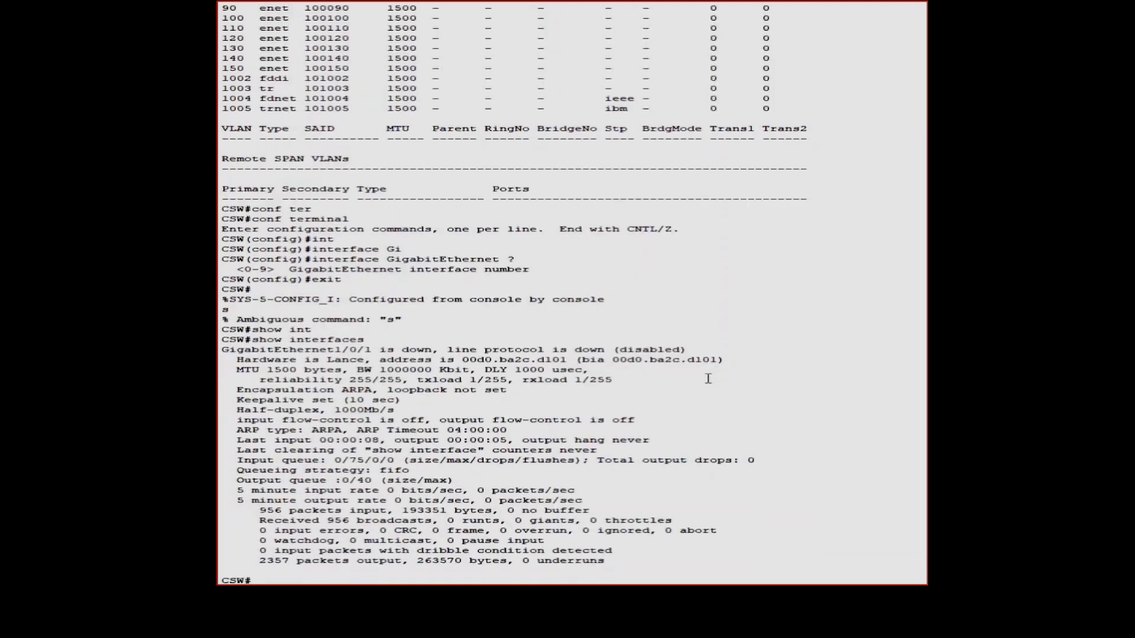
{"action": "type", "text": "show inter"}
{"action": "key", "text": "Tab"}
{"action": "type", "text": "stat"}
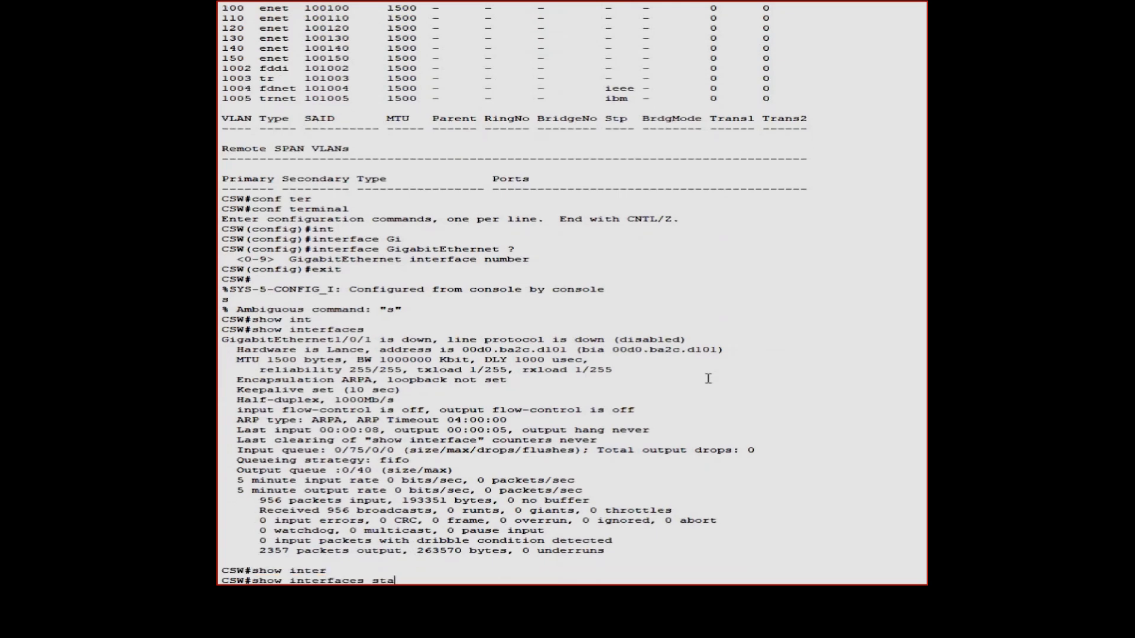
{"action": "key", "text": "Tab"}
{"action": "key", "text": "Return"}
{"action": "type", "text": "q"}
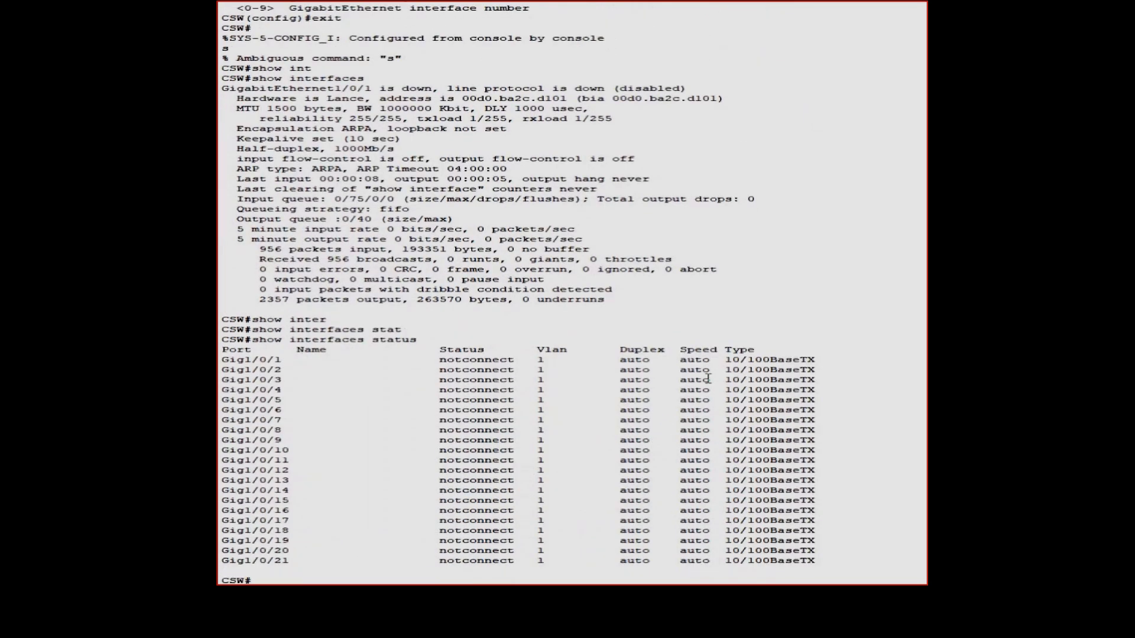
{"action": "type", "text": "conf ter"}
{"action": "key", "text": "Return"}
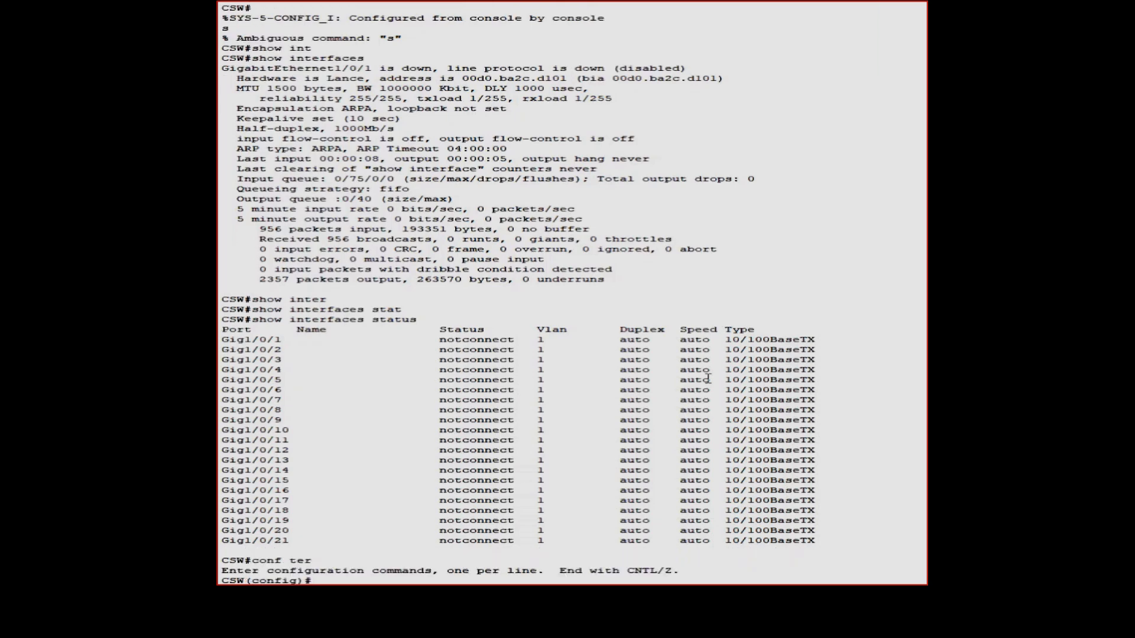
Select ports Gi1/0/1-4 together with interface range gigabitEthernet 1/0/1-4
{"action": "type", "text": "int"}
{"action": "key", "text": "Tab"}
{"action": "type", "text": "gi"}
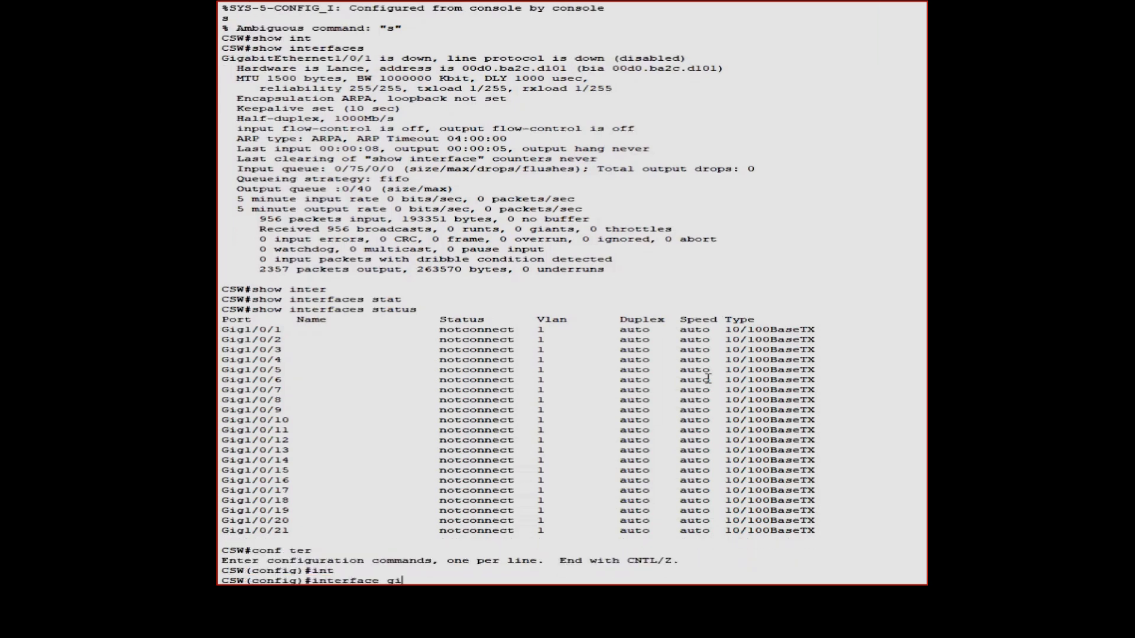
{"action": "key", "text": "Tab"}
{"action": "type", "text": "1"}
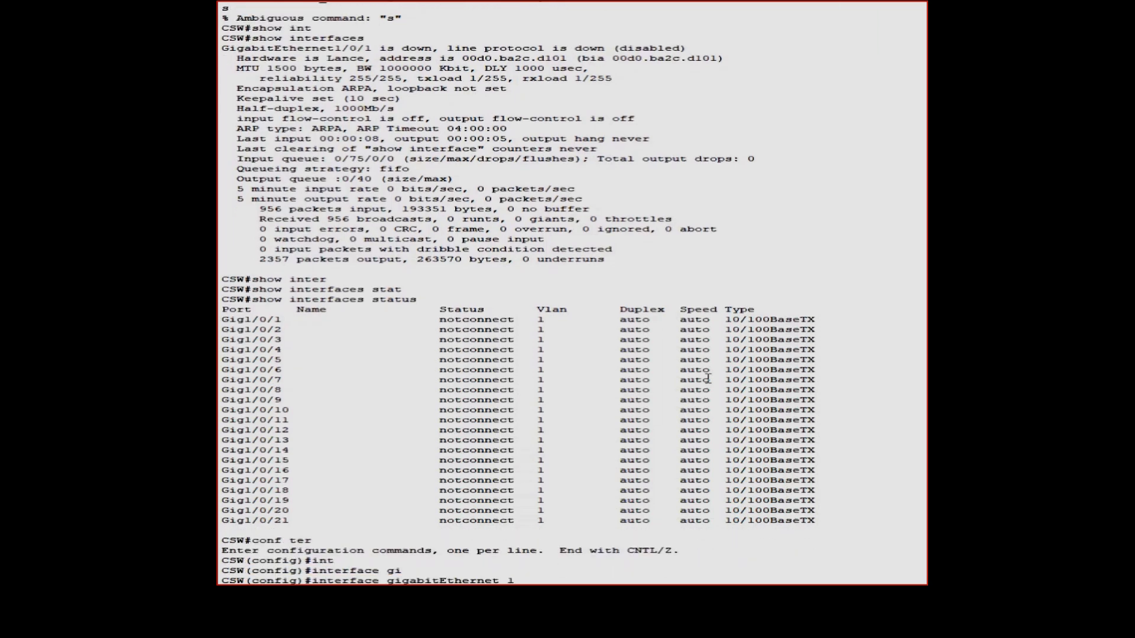
{"action": "type", "text": "/0/1-4"}
{"action": "key", "text": "Return"}
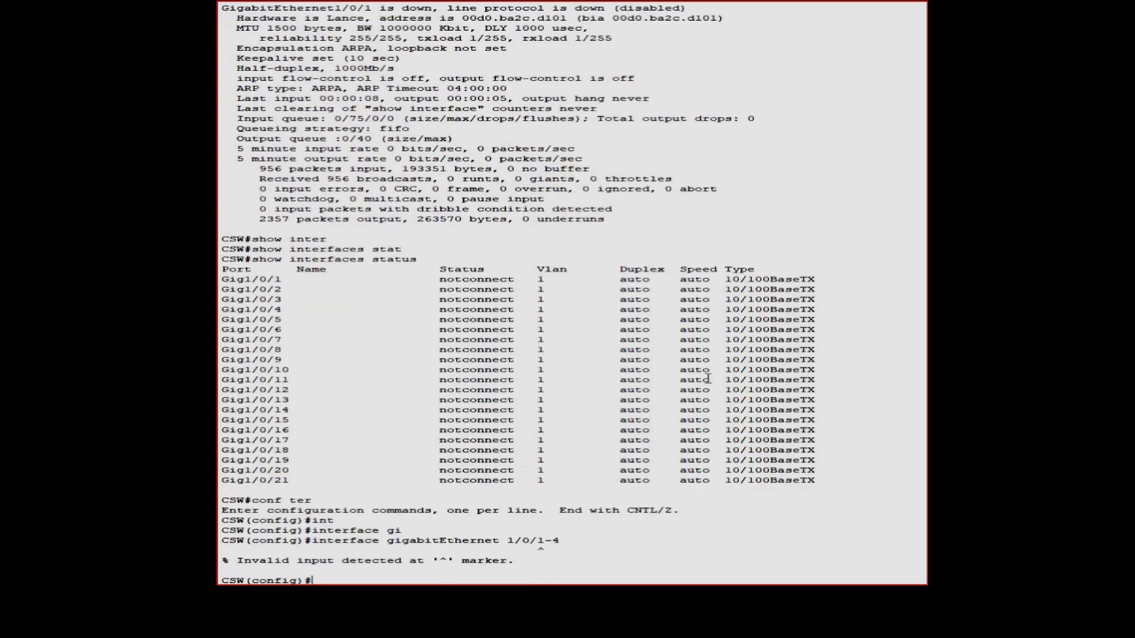
{"action": "key", "text": "Up"}
{"action": "key", "text": "Left"}
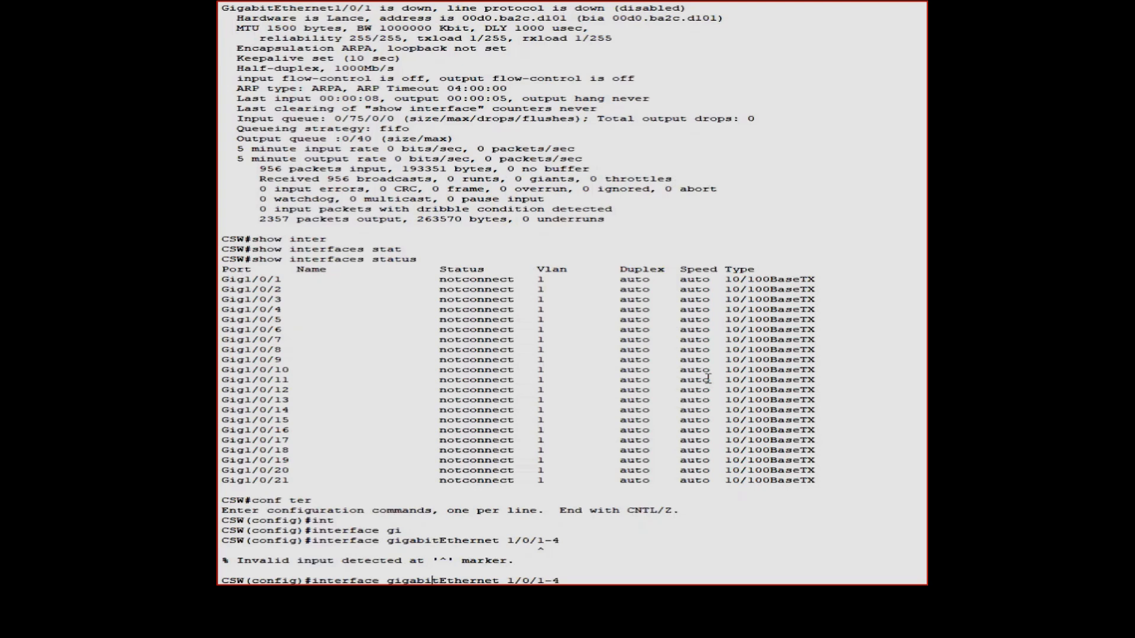
{"action": "key", "text": "Left"}
{"action": "key", "text": "Left"}
{"action": "key", "text": "Left"}
{"action": "key", "text": "Left"}
{"action": "key", "text": "Left"}
{"action": "key", "text": "Left"}
{"action": "key", "text": "Left"}
{"action": "key", "text": "Left"}
{"action": "key", "text": "Left"}
{"action": "key", "text": "Left"}
{"action": "key", "text": "Left"}
{"action": "key", "text": "Left"}
{"action": "key", "text": "Left"}
{"action": "key", "text": "Left"}
{"action": "key", "text": "Left"}
{"action": "key", "text": "Left"}
{"action": "key", "text": "Left"}
{"action": "key", "text": "Left"}
{"action": "key", "text": "Left"}
{"action": "key", "text": "Left"}
{"action": "type", "text": "range"}
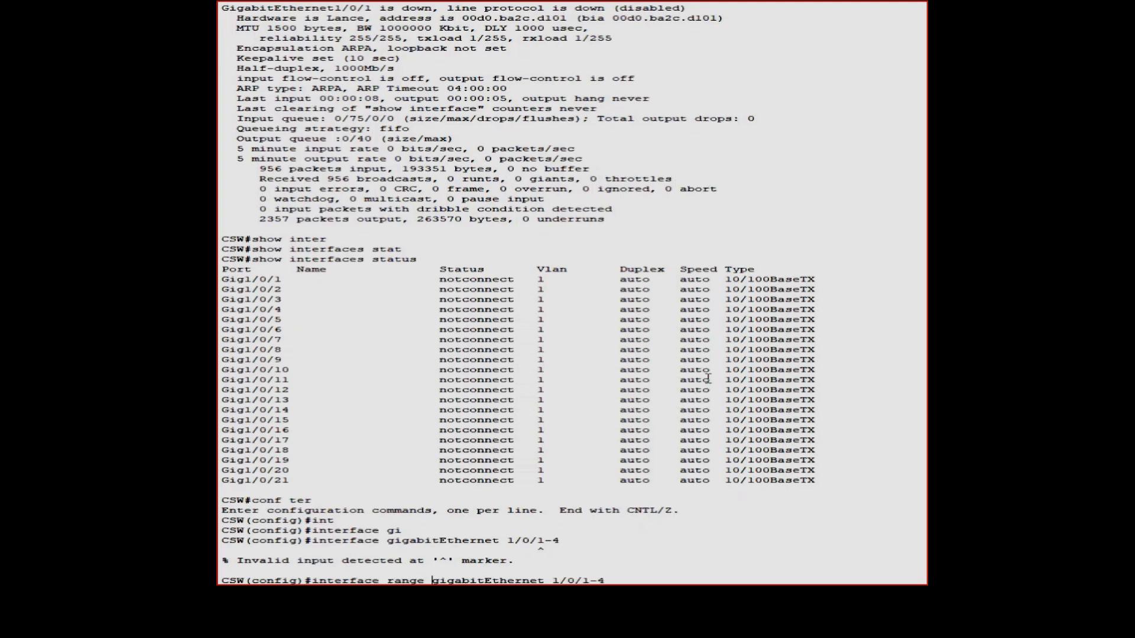
{"action": "key", "text": "Return"}
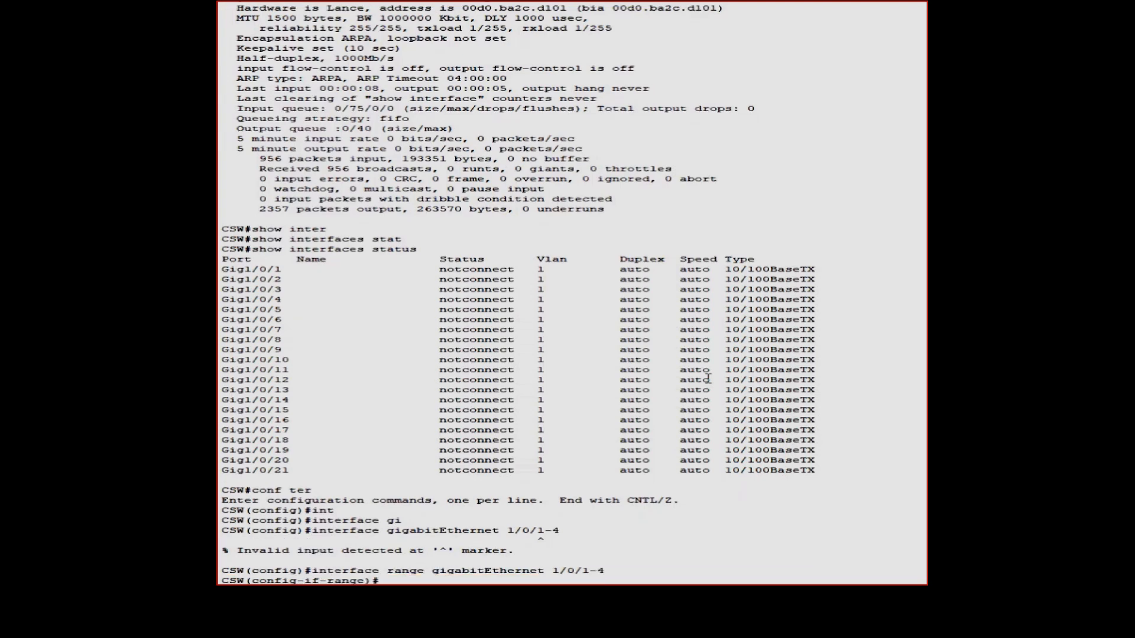
Set ports Gi1/0/1-4 to switchport mode trunk
{"action": "type", "text": "por"}
{"action": "key", "text": "Tab"}
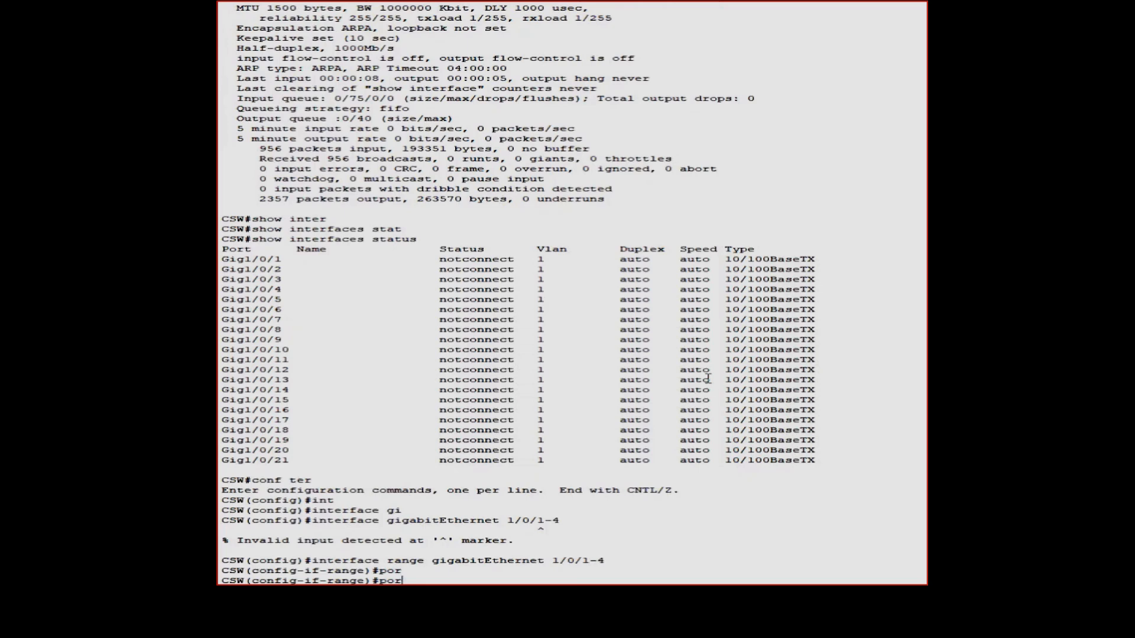
{"action": "key", "text": "BackSpace"}
{"action": "key", "text": "BackSpace"}
{"action": "key", "text": "BackSpace"}
{"action": "type", "text": "sw"}
{"action": "key", "text": "Tab"}
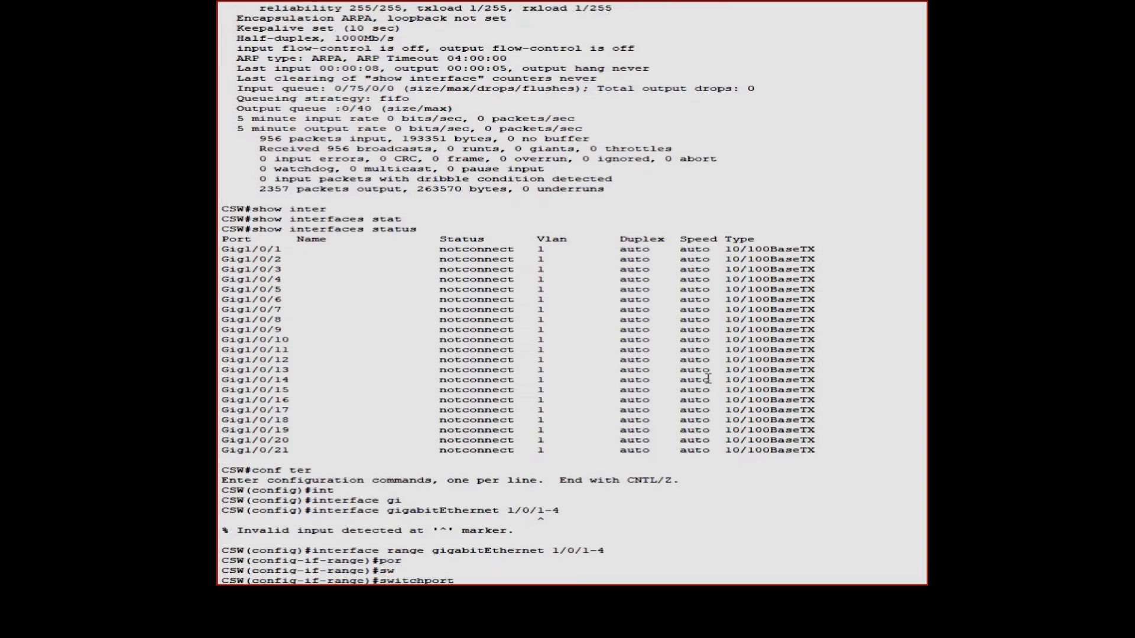
{"action": "type", "text": "mo"}
{"action": "key", "text": "Tab"}
{"action": "type", "text": "tr"}
{"action": "key", "text": "Tab"}
{"action": "key", "text": "Return"}
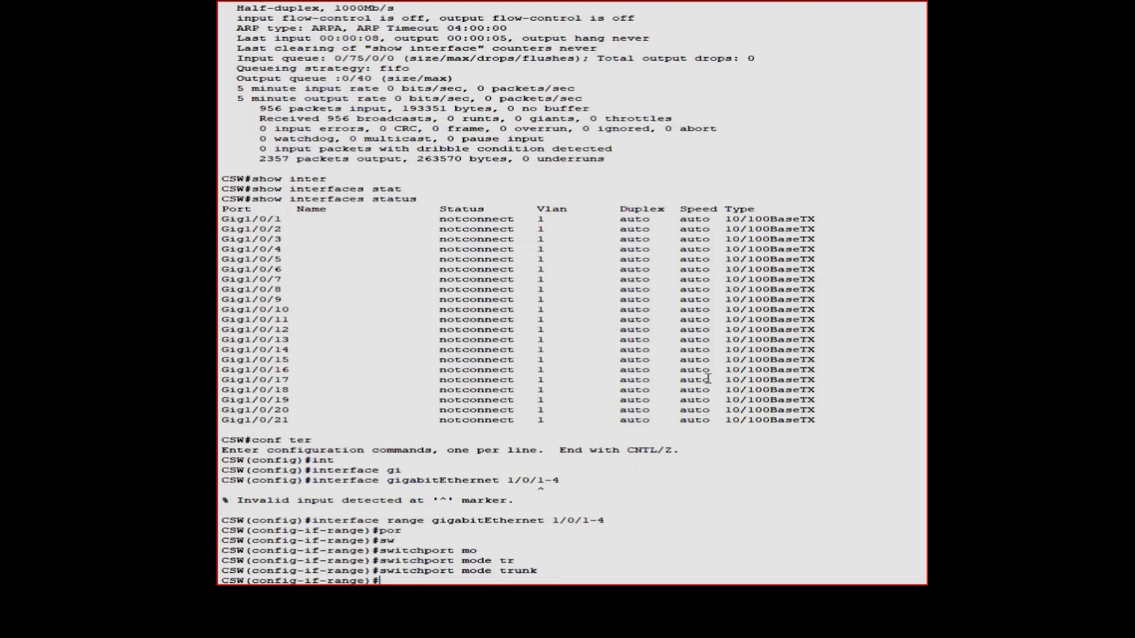
Allow VLANs 10-150 on the Gi1/0/1-4 trunk ports
{"action": "key", "text": "Up"}
{"action": "key", "text": "BackSpace"}
{"action": "key", "text": "BackSpace"}
{"action": "key", "text": "BackSpace"}
{"action": "key", "text": "BackSpace"}
{"action": "key", "text": "BackSpace"}
{"action": "key", "text": "BackSpace"}
{"action": "key", "text": "BackSpace"}
{"action": "key", "text": "BackSpace"}
{"action": "key", "text": "BackSpace"}
{"action": "key", "text": "BackSpace"}
{"action": "type", "text": "tr"}
{"action": "key", "text": "Tab"}
{"action": "type", "text": "all"}
{"action": "key", "text": "Tab"}
{"action": "type", "text": "v"}
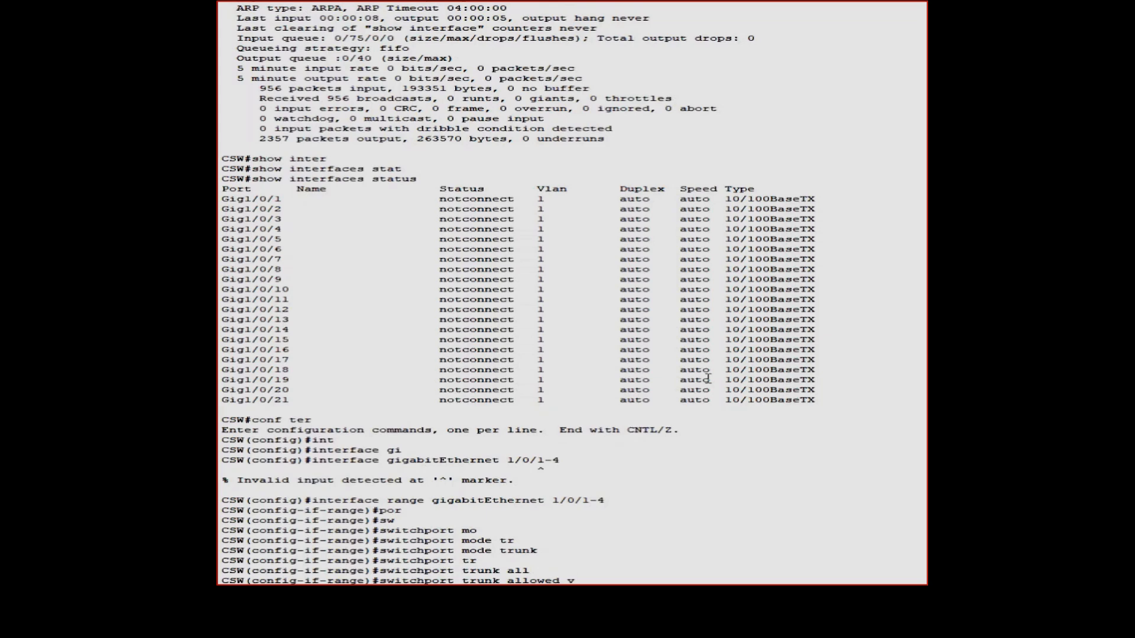
{"action": "type", "text": "lan 10-150"}
{"action": "key", "text": "Return"}
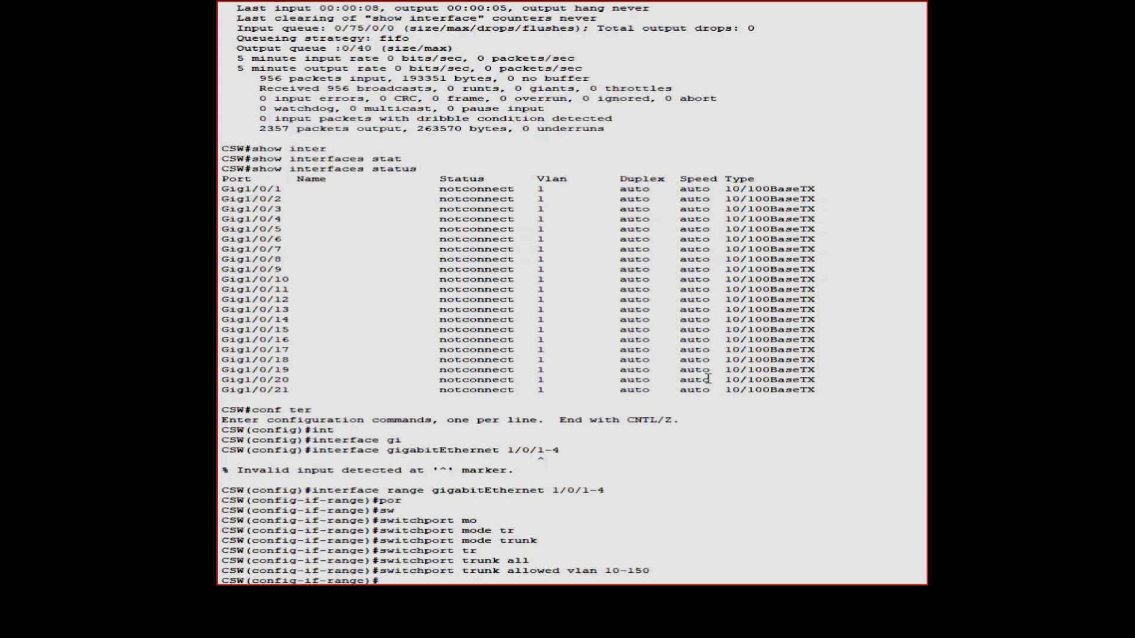
Exit interface range and global configuration modes back to privileged EXEC
{"action": "type", "text": "exit"}
{"action": "key", "text": "Return"}
{"action": "type", "text": "exit"}
{"action": "key", "text": "Return"}
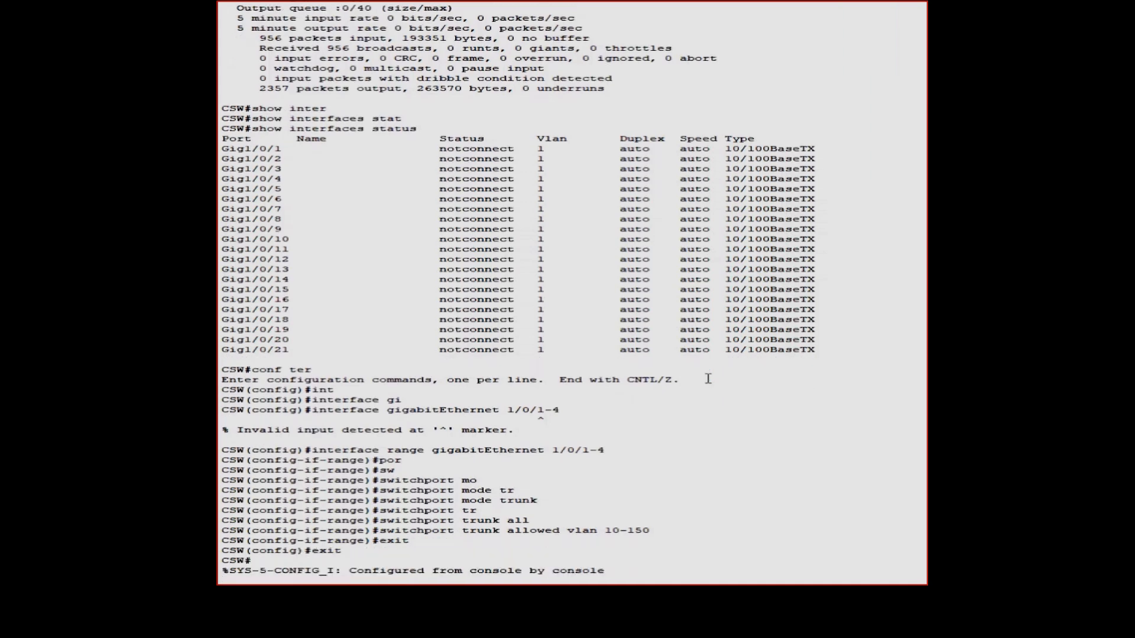
{"action": "key", "text": "Return"}
Copy the running-config to startup-config on CSW
{"action": "type", "text": "cop"}
{"action": "key", "text": "Tab"}
{"action": "type", "text": "ru"}
{"action": "key", "text": "Tab"}
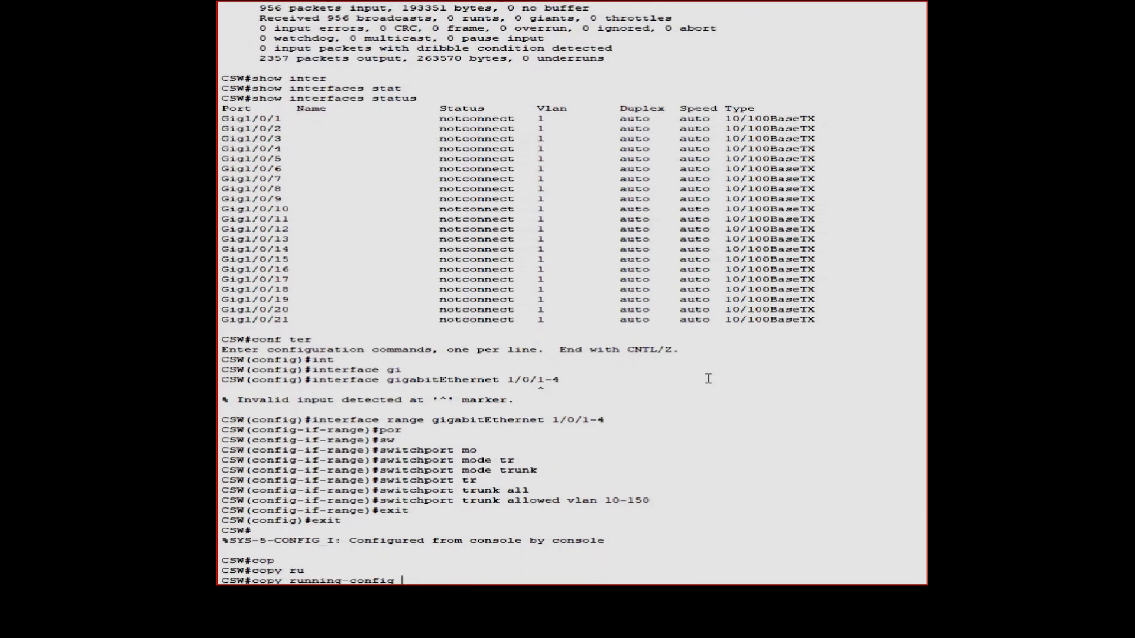
{"action": "type", "text": "star"}
{"action": "key", "text": "Tab"}
{"action": "key", "text": "Return"}
Confirm the default startup-config name and page through the full show running-config listing
{"action": "key", "text": "Return"}
{"action": "type", "text": "show run"}
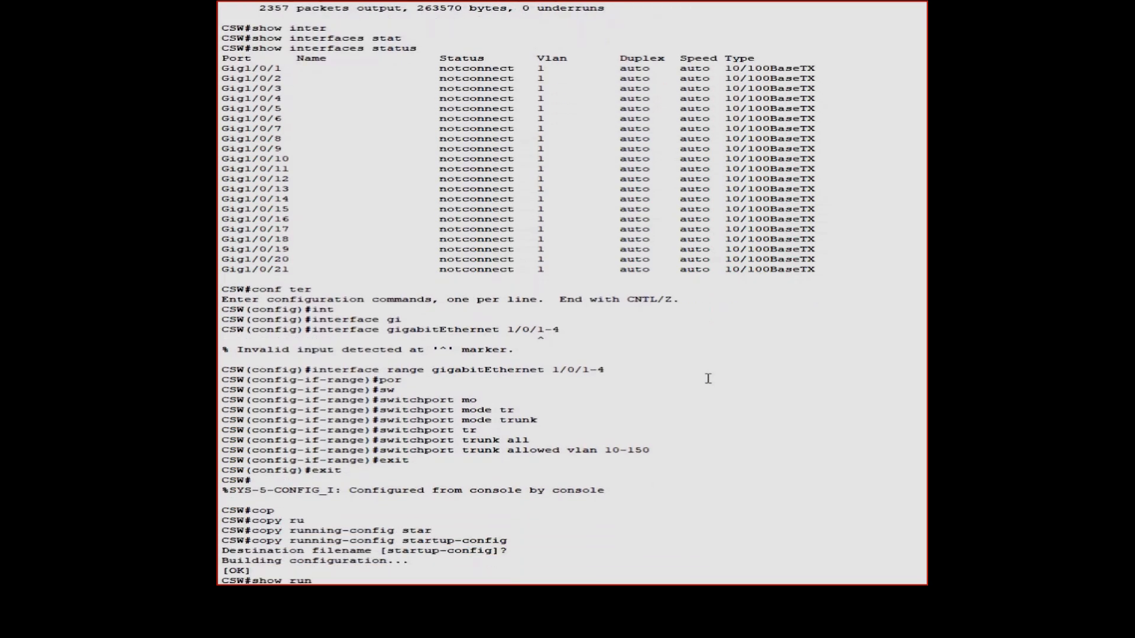
{"action": "key", "text": "Tab"}
{"action": "key", "text": "Return"}
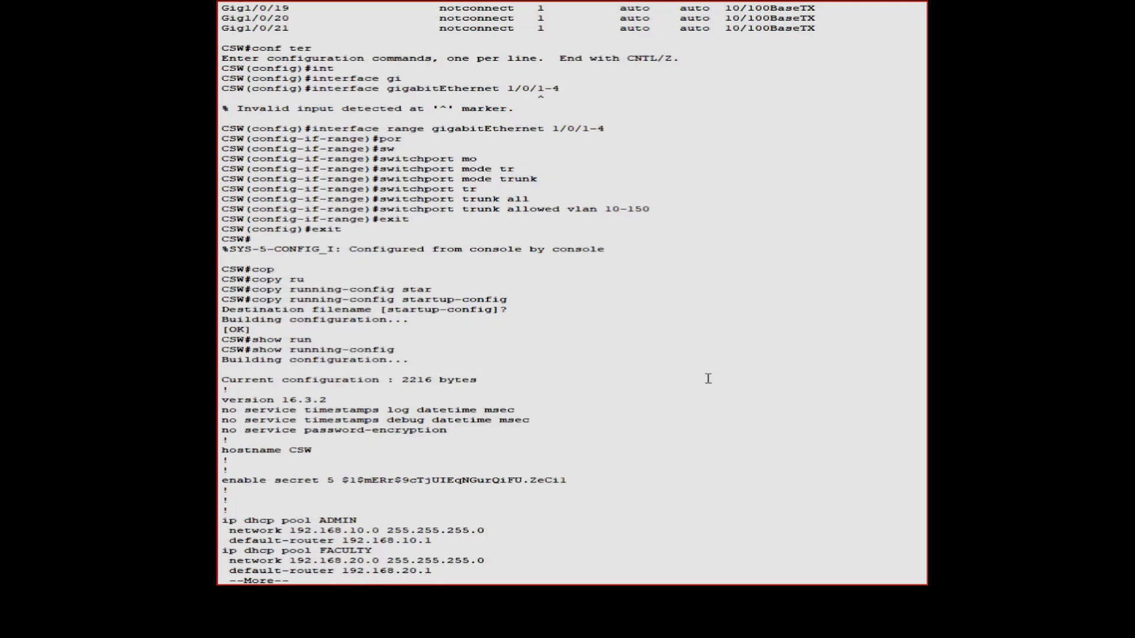
{"action": "key", "text": "space"}
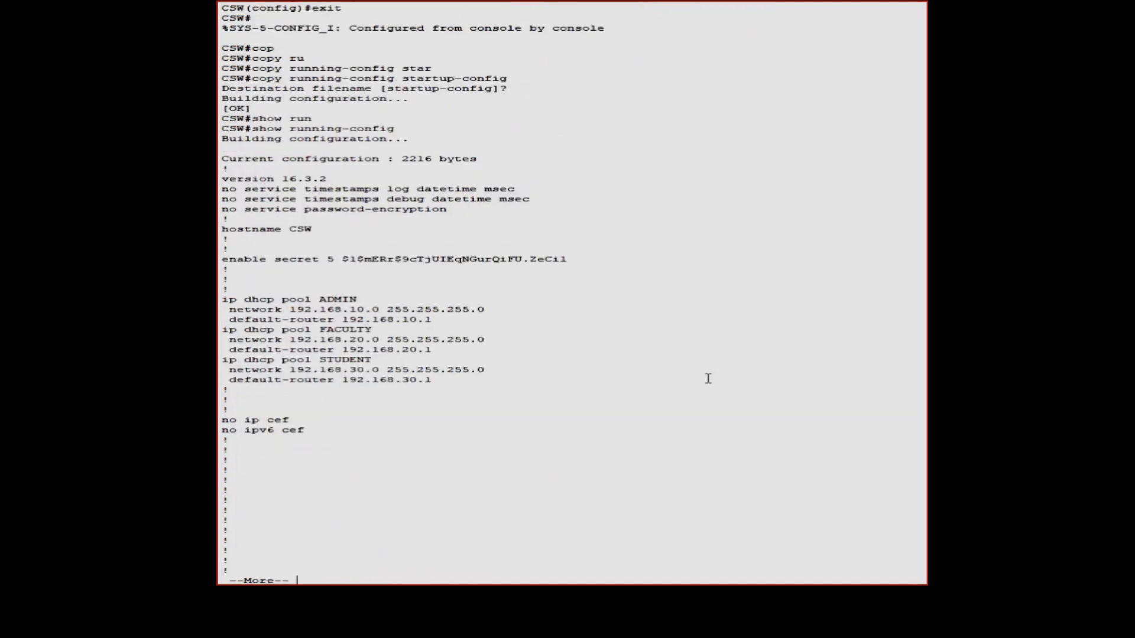
{"action": "key", "text": "space"}
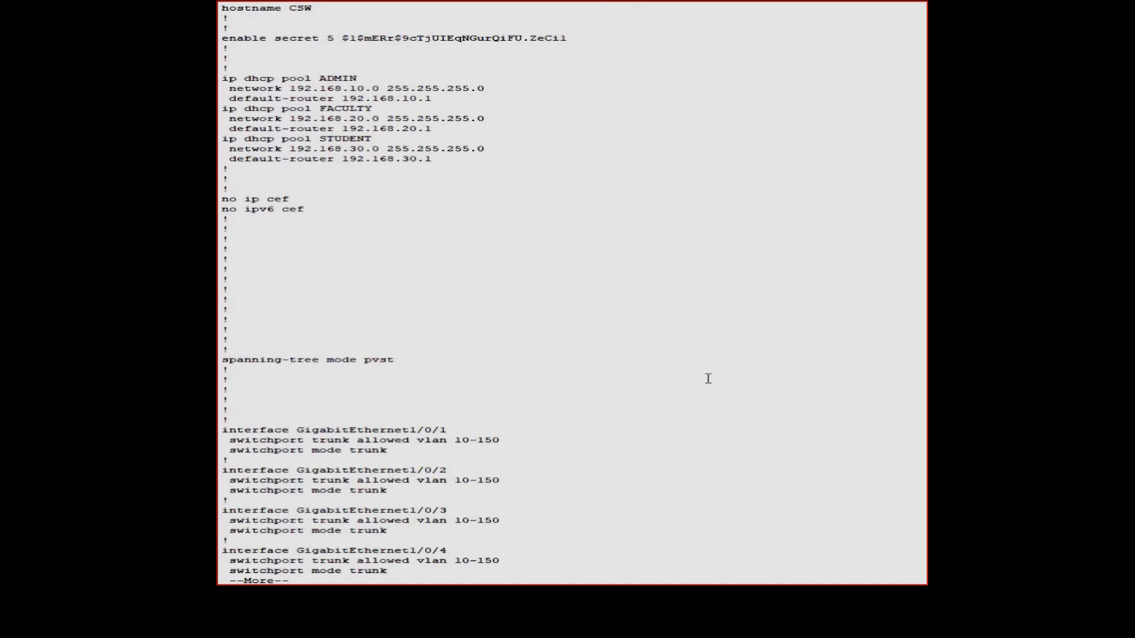
{"action": "key", "text": "space"}
{"action": "key", "text": "space"}
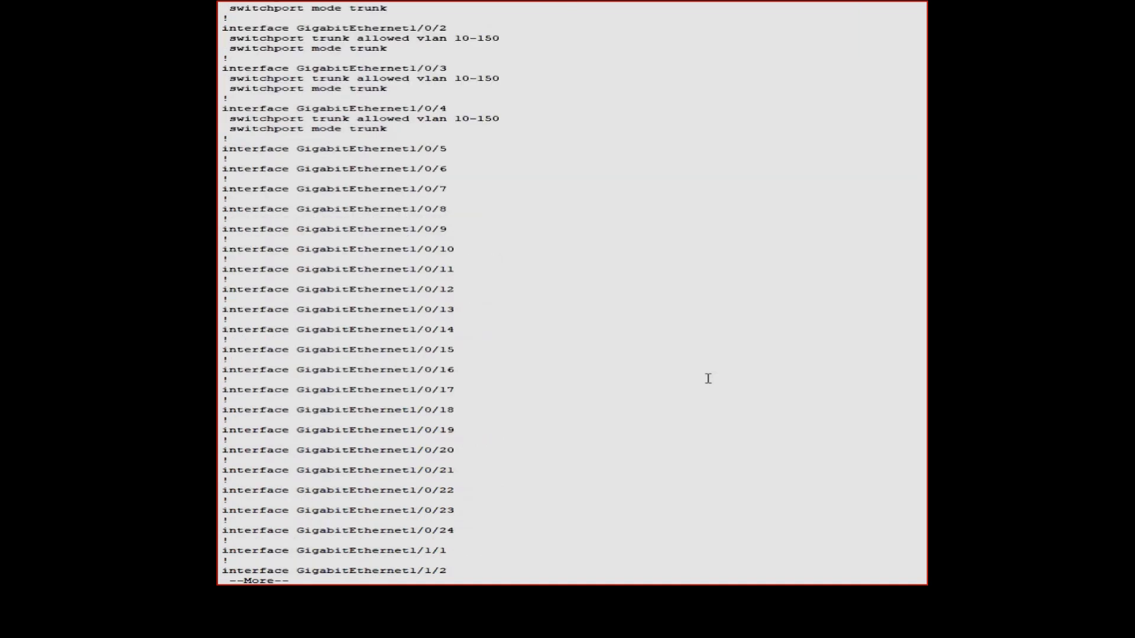
{"action": "key", "text": "space"}
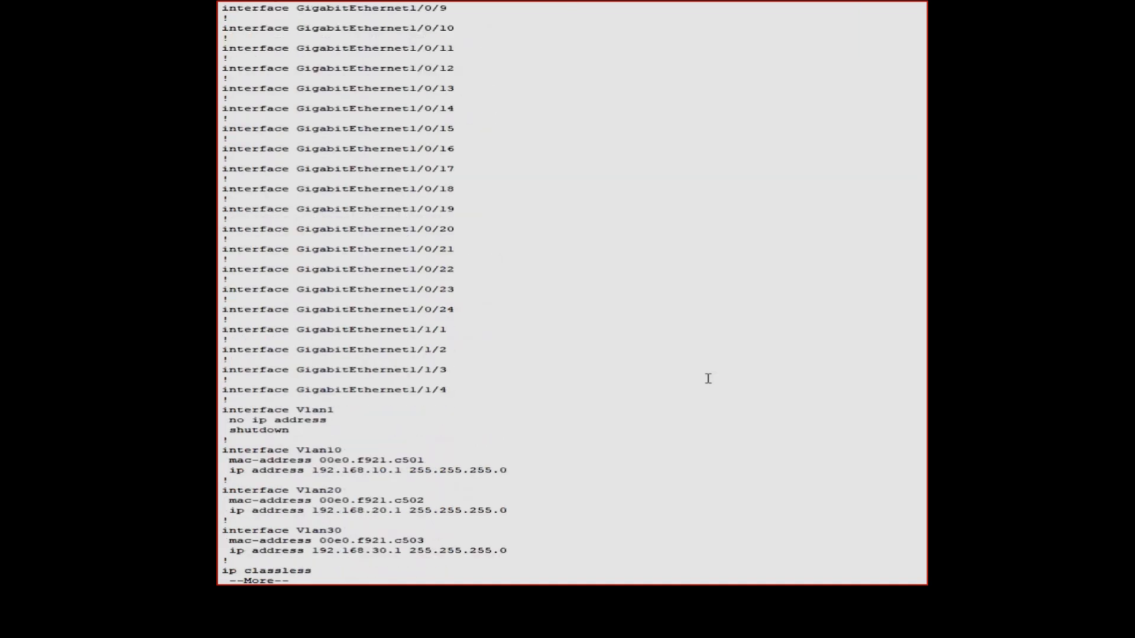
{"action": "key", "text": "space"}
{"action": "key", "text": "space"}
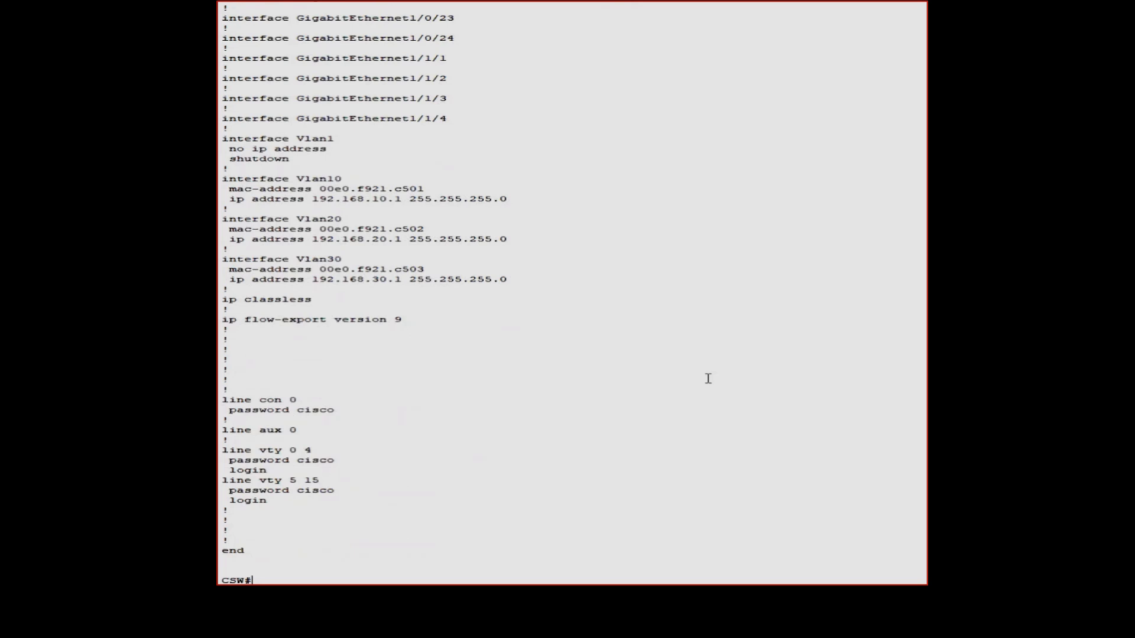